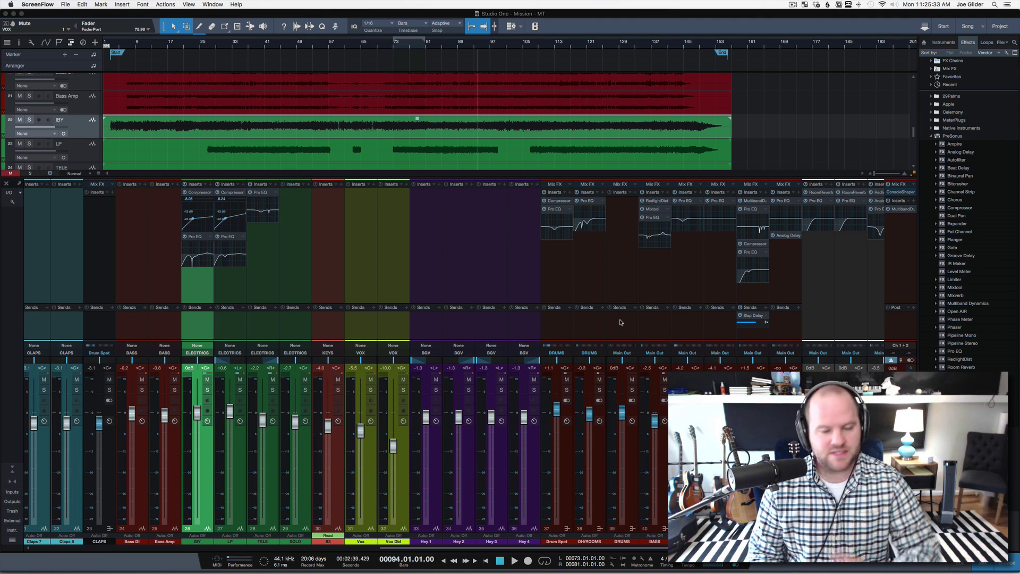
Step: Select the BASS bus channel and set the playback position to bar 73
{"action": "left_click", "coordinate": [648, 322]}
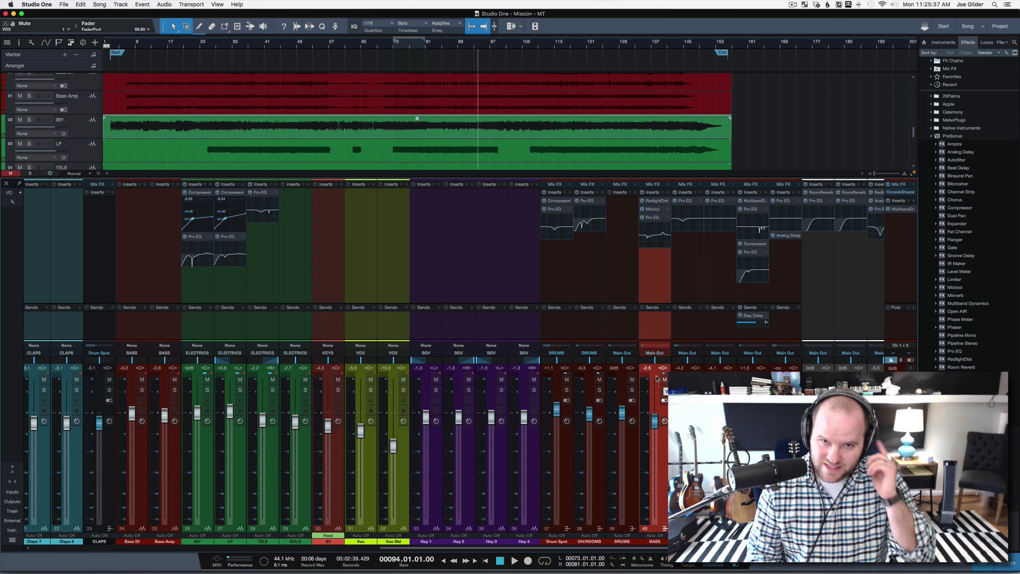
{"action": "left_click", "coordinate": [530, 44]}
{"action": "mouse_move", "coordinate": [530, 44]}
{"action": "left_mouse_down"}
{"action": "mouse_move", "coordinate": [531, 64]}
{"action": "mouse_move", "coordinate": [531, 52]}
{"action": "left_mouse_up"}
{"action": "scroll", "coordinate": [531, 96], "scroll_direction": "down", "scroll_amount": 4}
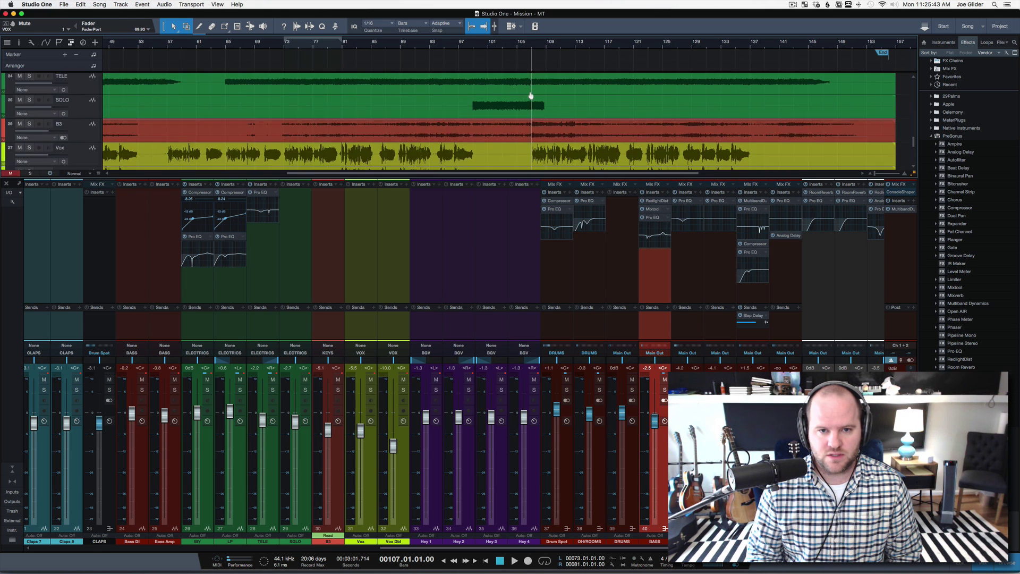
{"action": "scroll", "coordinate": [531, 96], "scroll_direction": "up", "scroll_amount": 4}
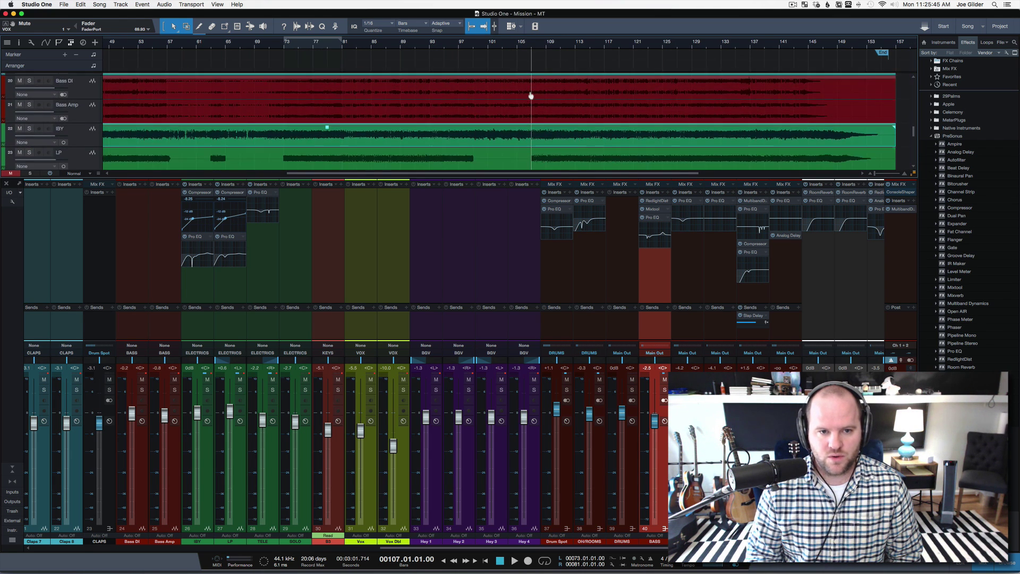
{"action": "scroll", "coordinate": [531, 96], "scroll_direction": "down", "scroll_amount": 2}
{"action": "scroll", "coordinate": [531, 96], "scroll_direction": "left", "scroll_amount": 3}
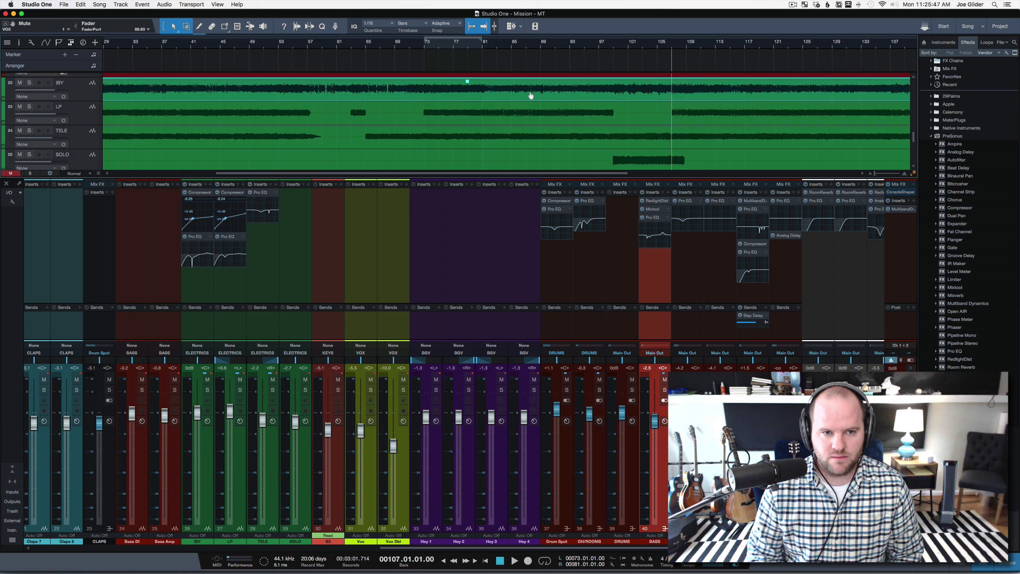
{"action": "scroll", "coordinate": [531, 96], "scroll_direction": "up", "scroll_amount": 2}
{"action": "left_click", "coordinate": [426, 45]}
{"action": "key", "text": "space"}
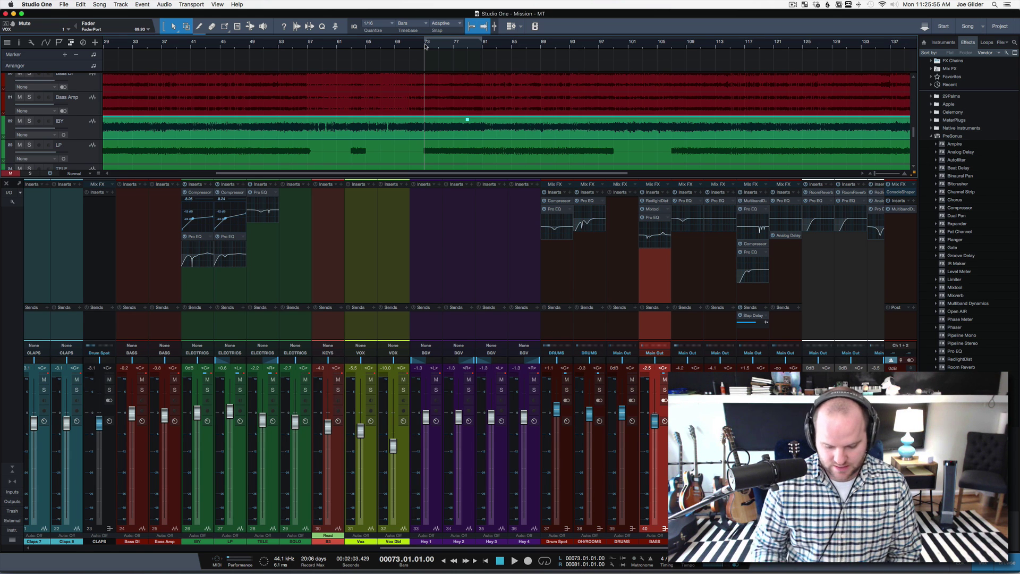
Step: Save the song and play the mix from bar 73, toggling the BASS bus's mute while listening
{"action": "key", "text": "super+s"}
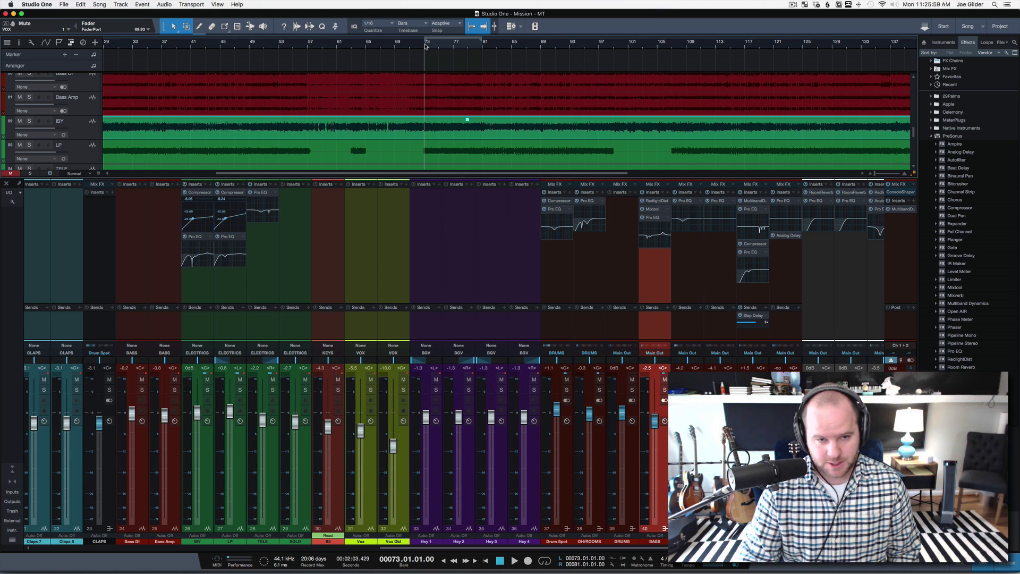
{"action": "key", "text": "space"}
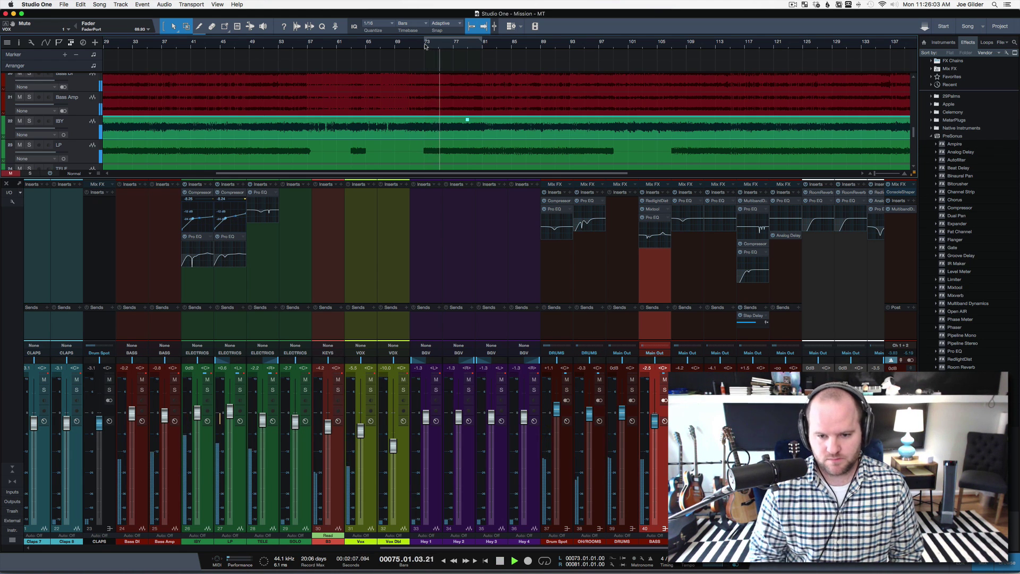
{"action": "left_click", "coordinate": [665, 380]}
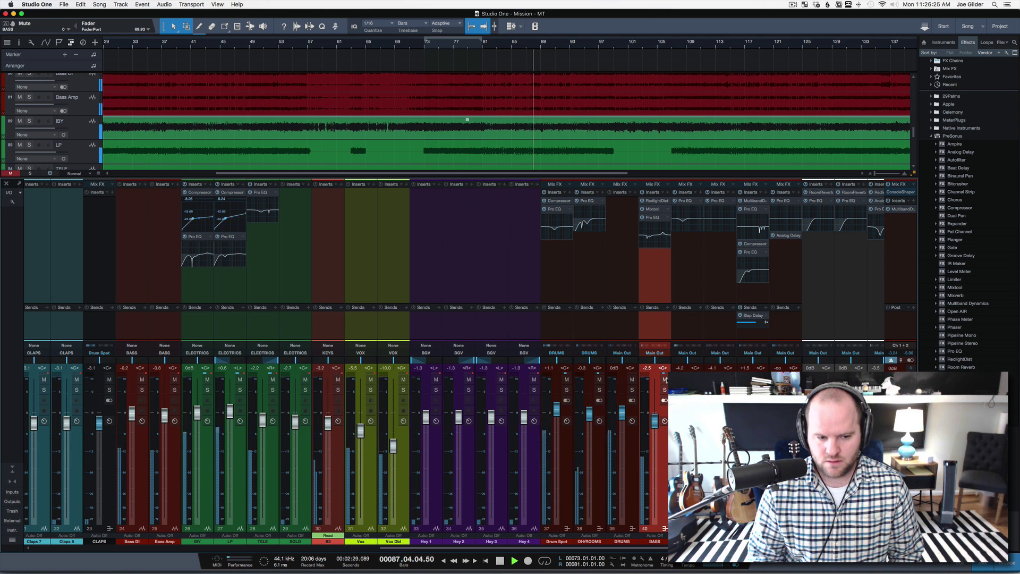
Step: In the LP track's Pro EQ, move the mid band to a slight cut near 500 Hz, ease the low-mid cut, and save the song
{"action": "left_click", "coordinate": [227, 239]}
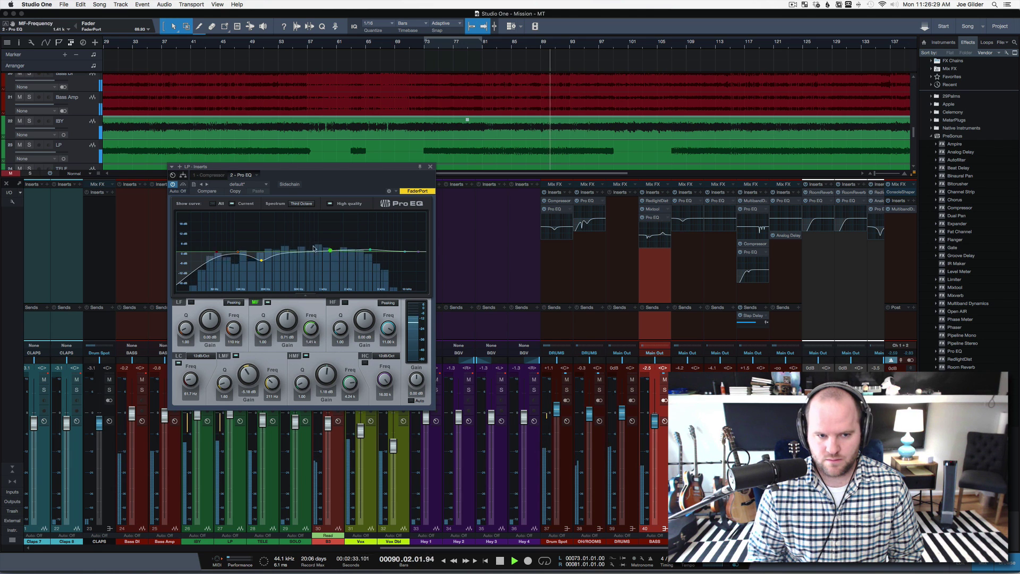
{"action": "left_click_drag", "start_coordinate": [330, 250], "coordinate": [261, 257]}
{"action": "left_click", "coordinate": [262, 261]}
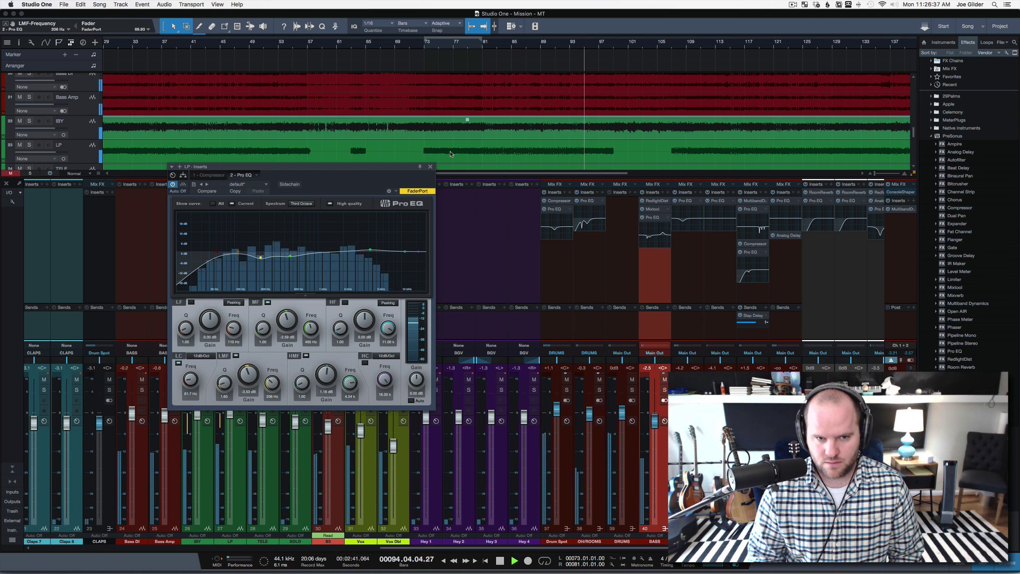
{"action": "left_click", "coordinate": [431, 166]}
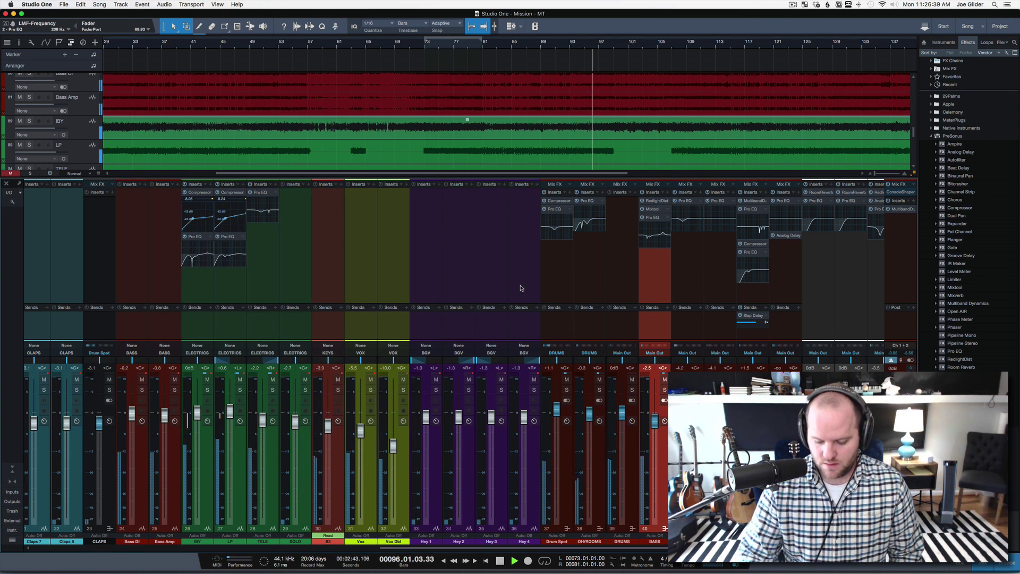
{"action": "key", "text": "space"}
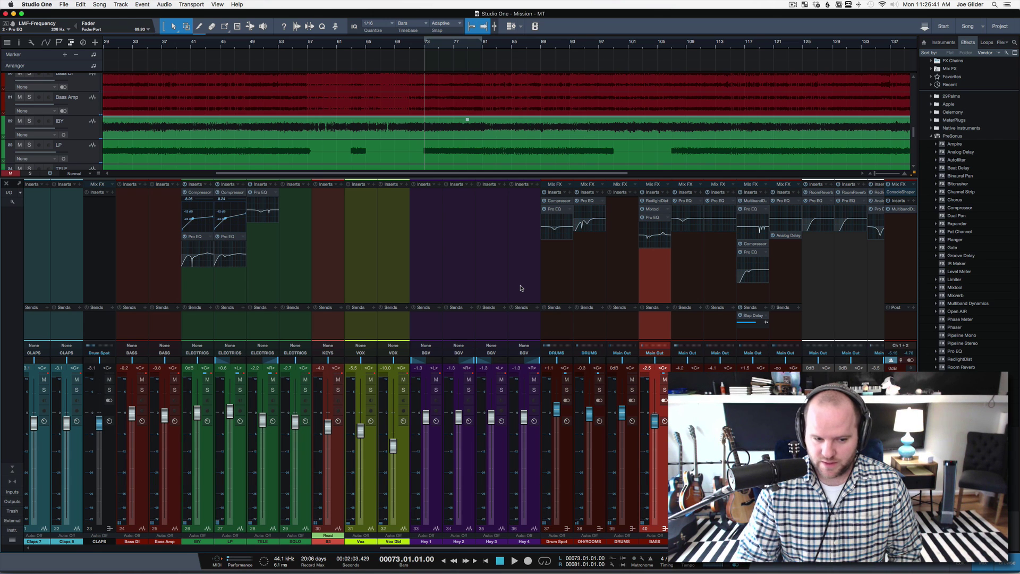
{"action": "key", "text": "super+s"}
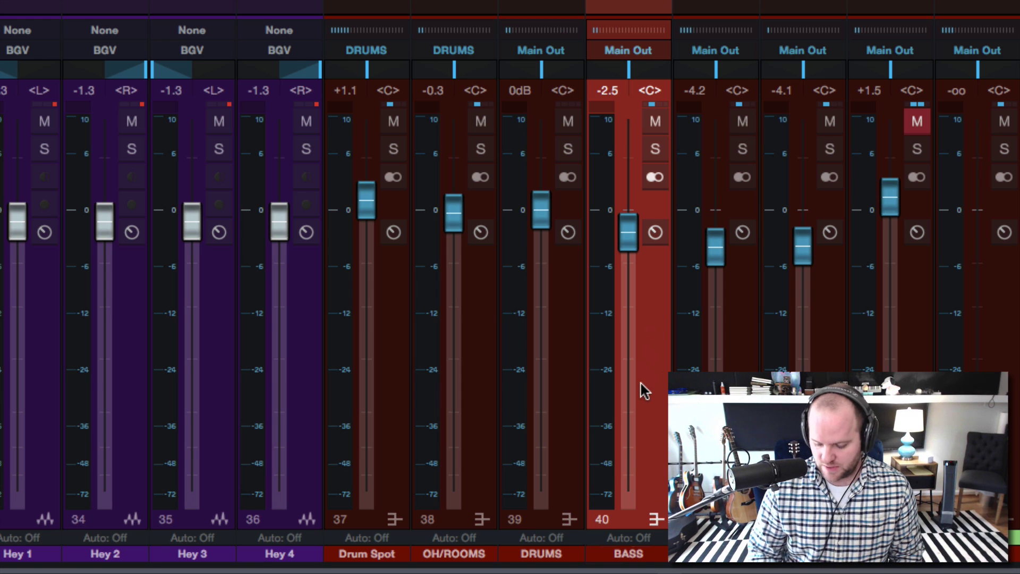
Step: Play the mix and briefly solo the BASS bus to hear it on its own
{"action": "key", "text": "space"}
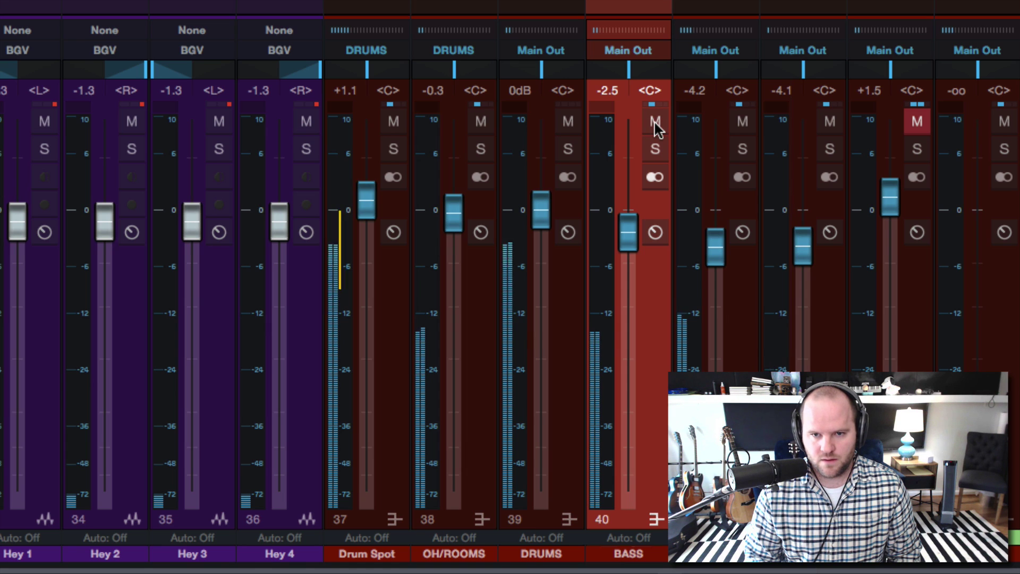
{"action": "left_click", "coordinate": [655, 151]}
{"action": "left_click", "coordinate": [656, 151]}
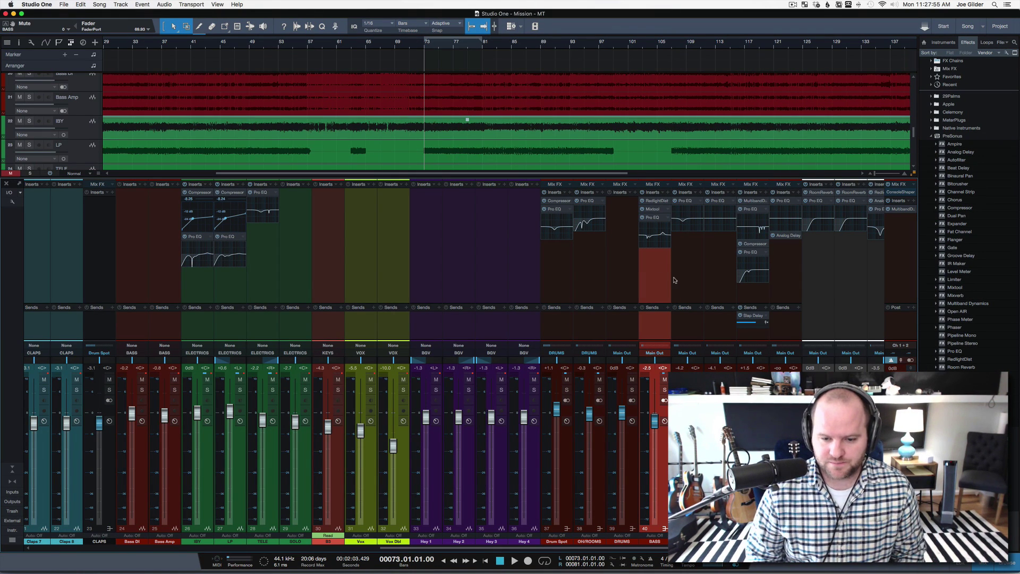
Step: Review the existing Pro EQ on the BASS bus and add a second Pro EQ at the end of its inserts
{"action": "left_click", "coordinate": [653, 220]}
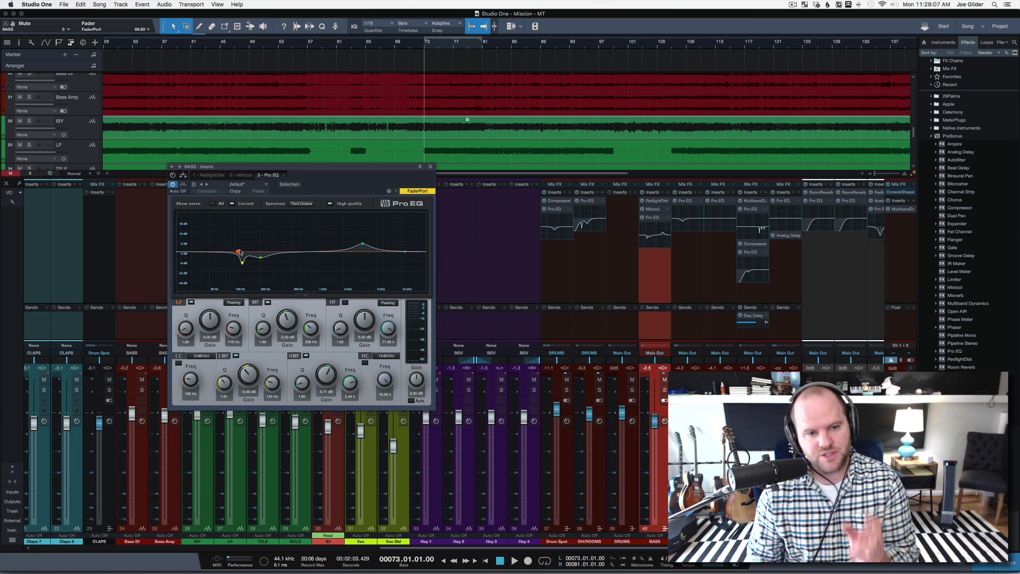
{"action": "left_click", "coordinate": [431, 167]}
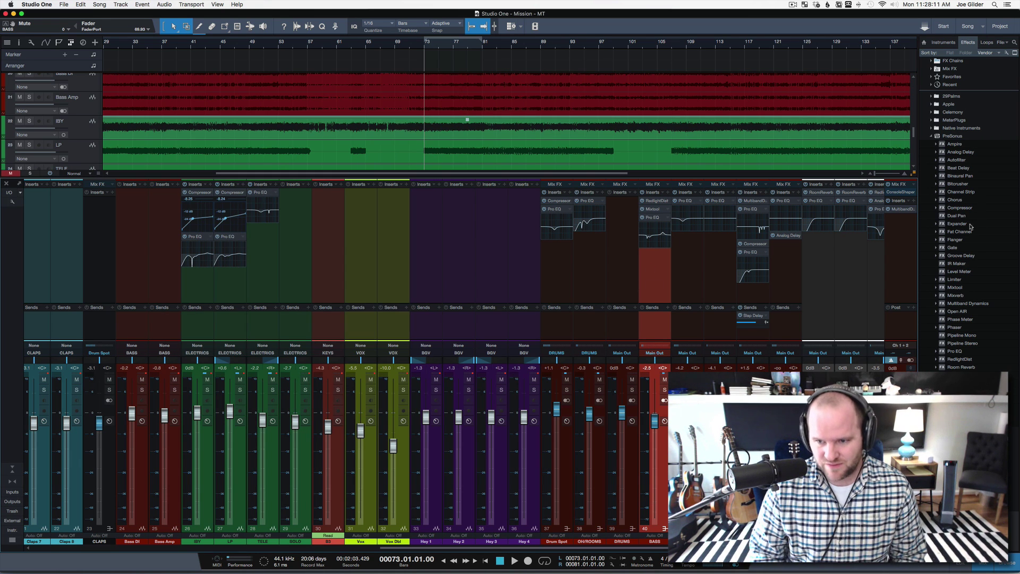
{"action": "left_click_drag", "start_coordinate": [961, 353], "coordinate": [651, 276]}
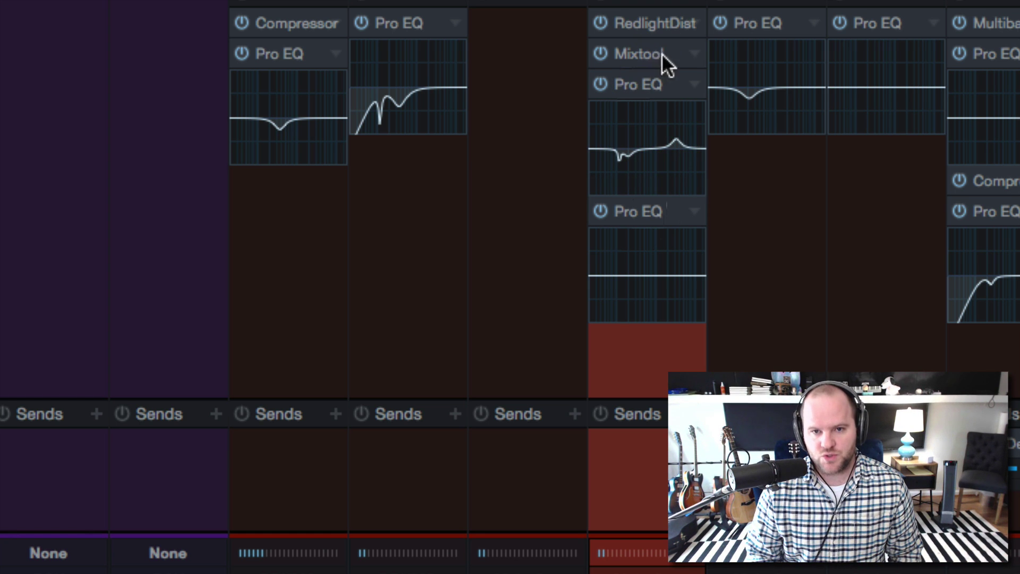
Step: Examine the order of the two Pro EQs in the BASS bus's insert routing view
{"action": "double_click", "coordinate": [639, 85]}
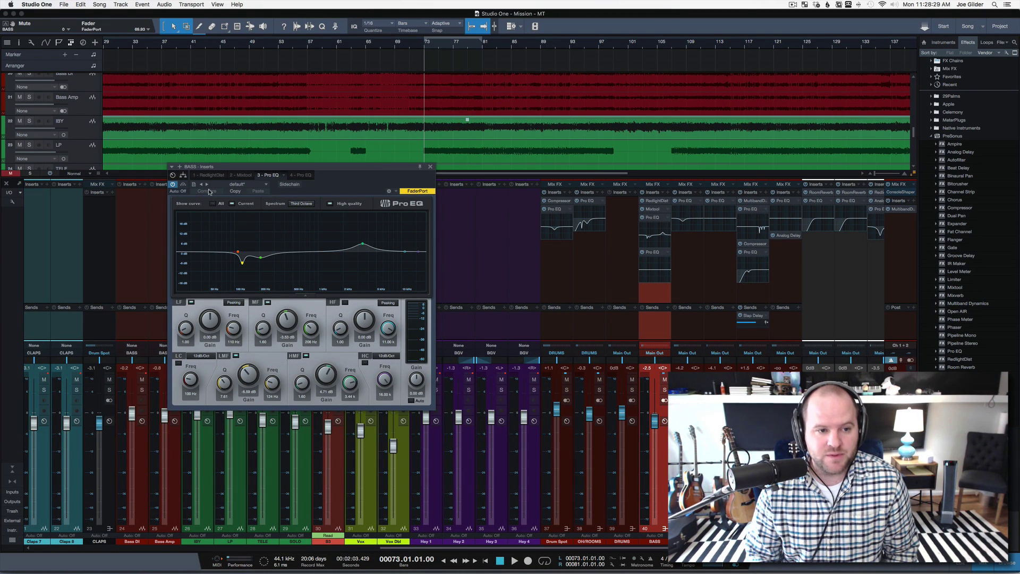
{"action": "left_click", "coordinate": [184, 176]}
{"action": "scroll", "coordinate": [388, 268], "scroll_direction": "down", "scroll_amount": 3}
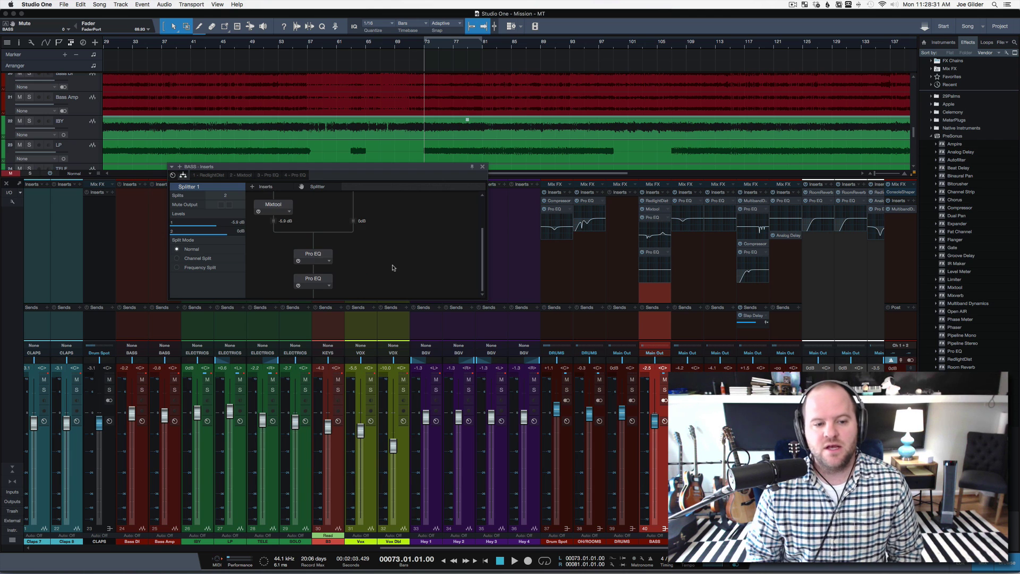
{"action": "left_click", "coordinate": [319, 261]}
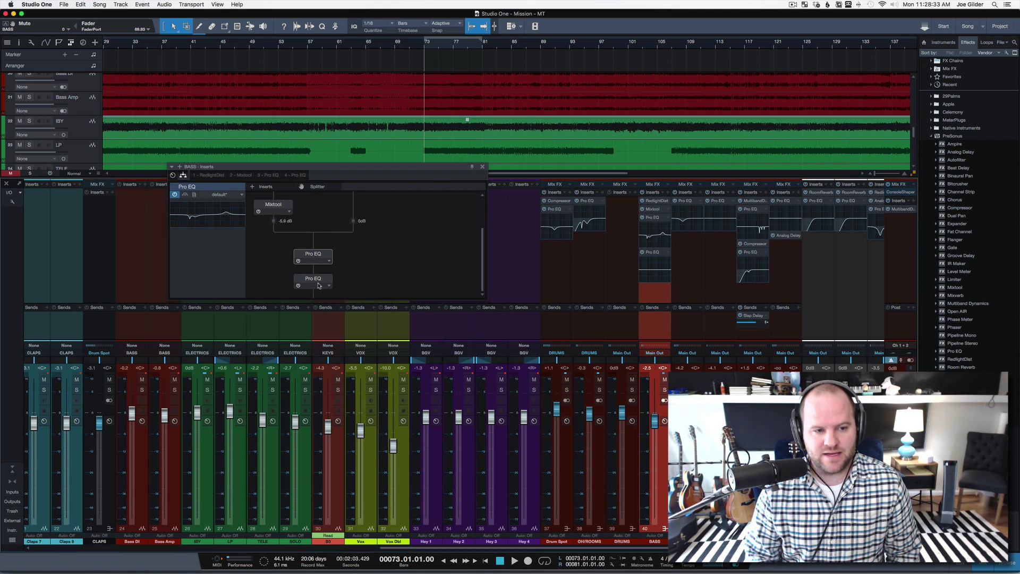
{"action": "left_click", "coordinate": [321, 280]}
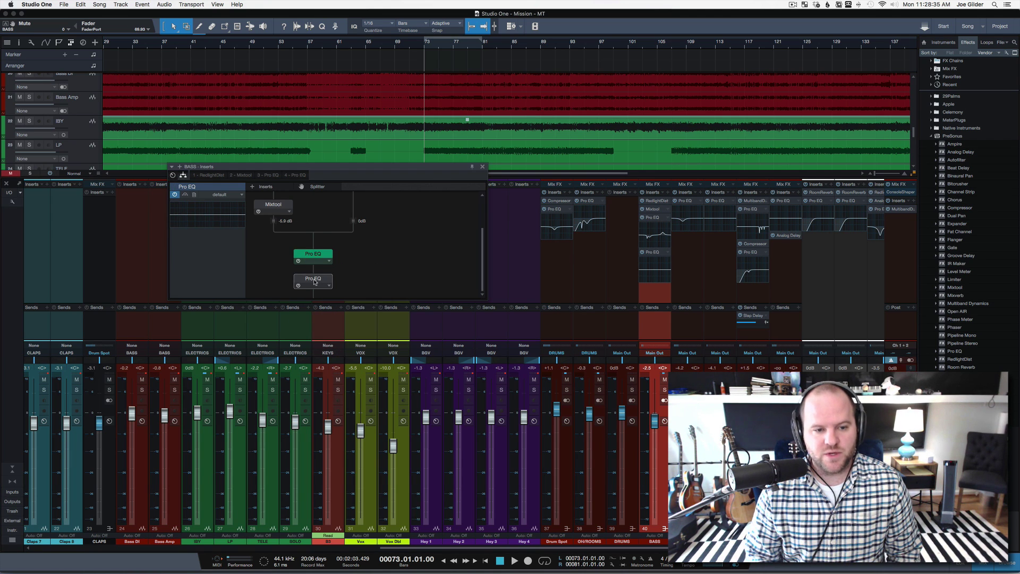
{"action": "left_click", "coordinate": [316, 259]}
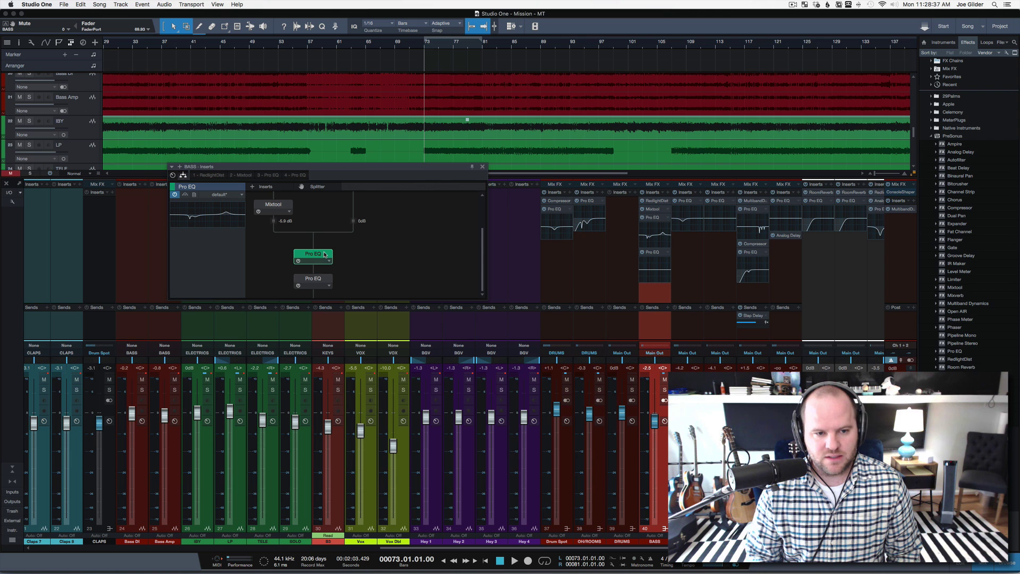
{"action": "left_click", "coordinate": [483, 168]}
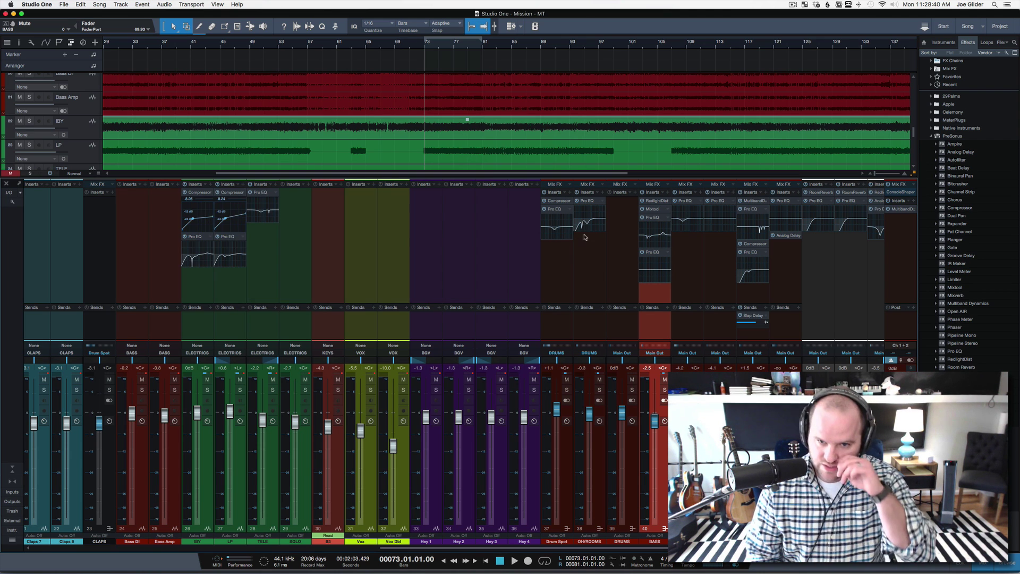
Step: Open the second Pro EQ on the BASS bus and compare its settings with those of the first Pro EQ
{"action": "double_click", "coordinate": [653, 252]}
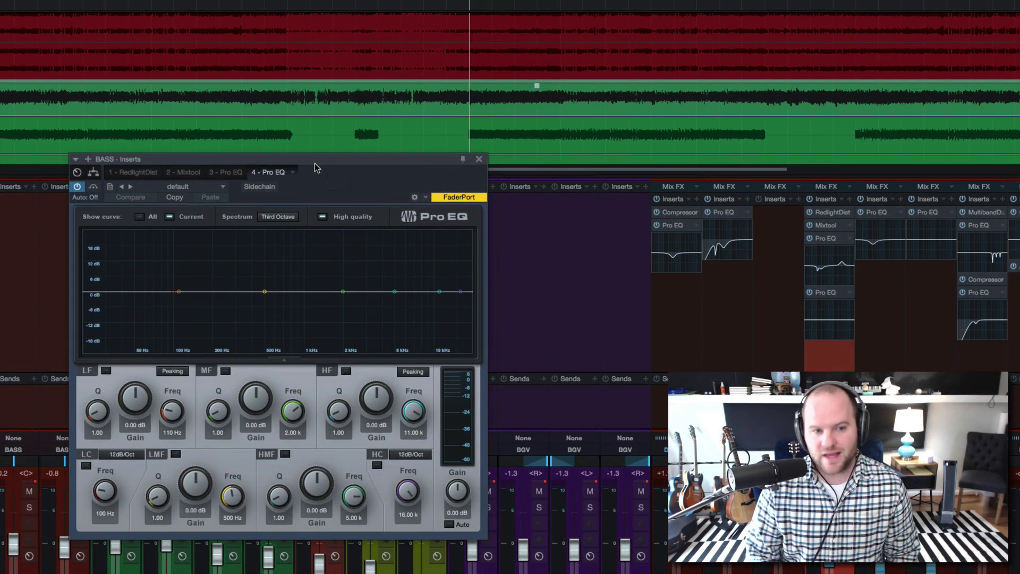
{"action": "left_click_drag", "start_coordinate": [315, 164], "coordinate": [472, 69]}
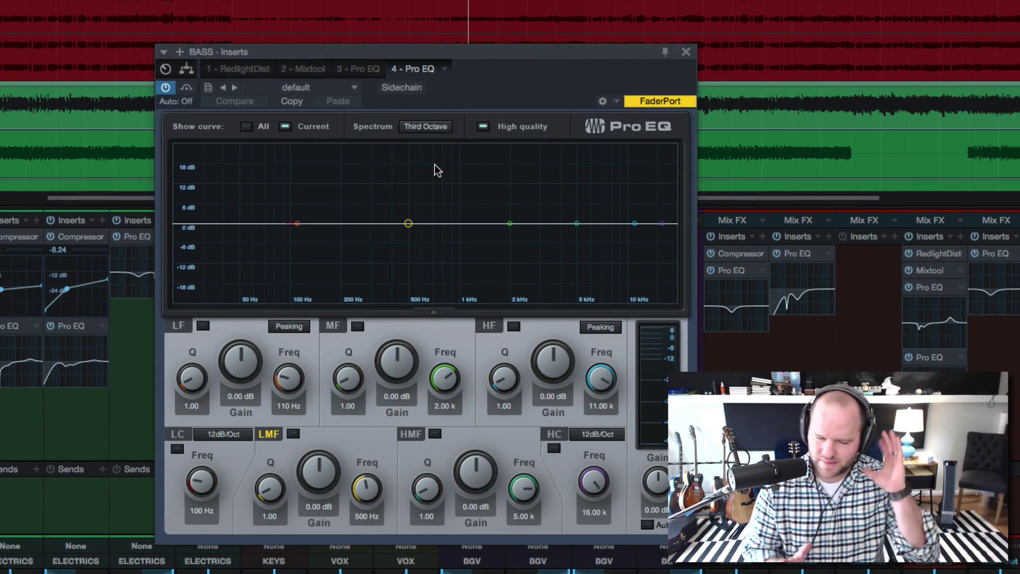
{"action": "left_click", "coordinate": [360, 70]}
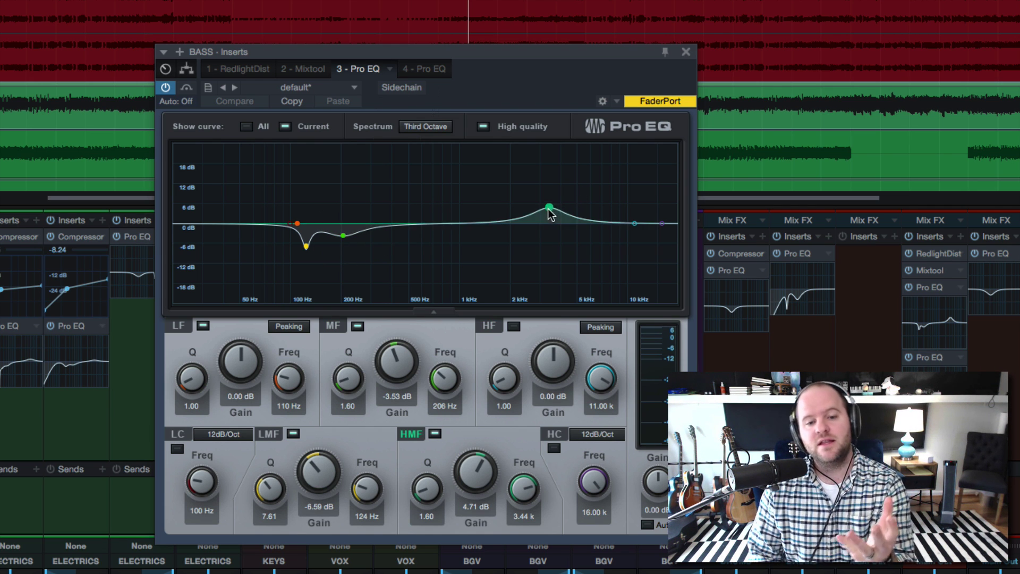
{"action": "left_click", "coordinate": [423, 70]}
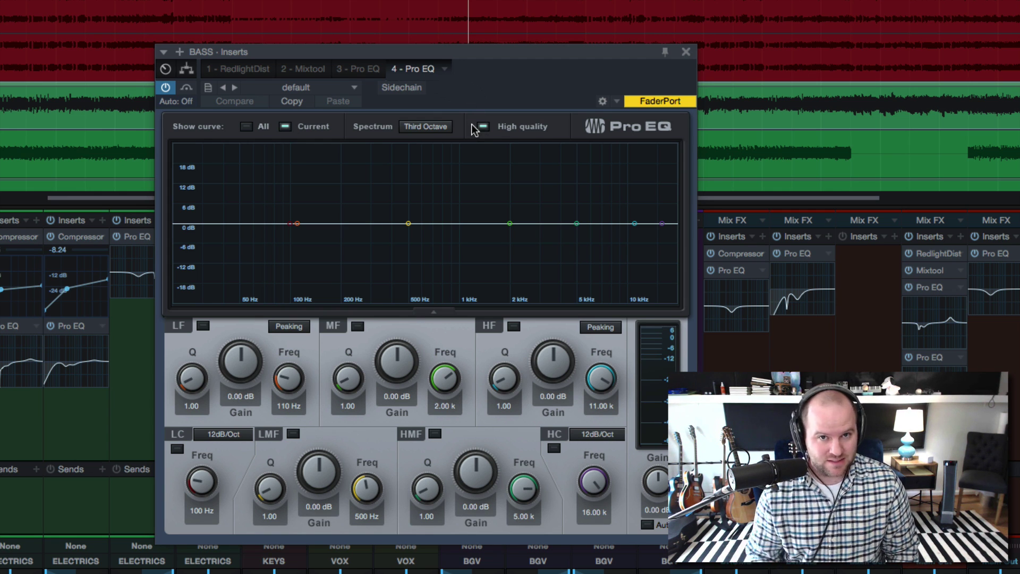
Step: During playback, boost the second Pro EQ's LMF band to 13.65 dB at 130 Hz with Q 2.50, and compare it with the first EQ
{"action": "key", "text": "space"}
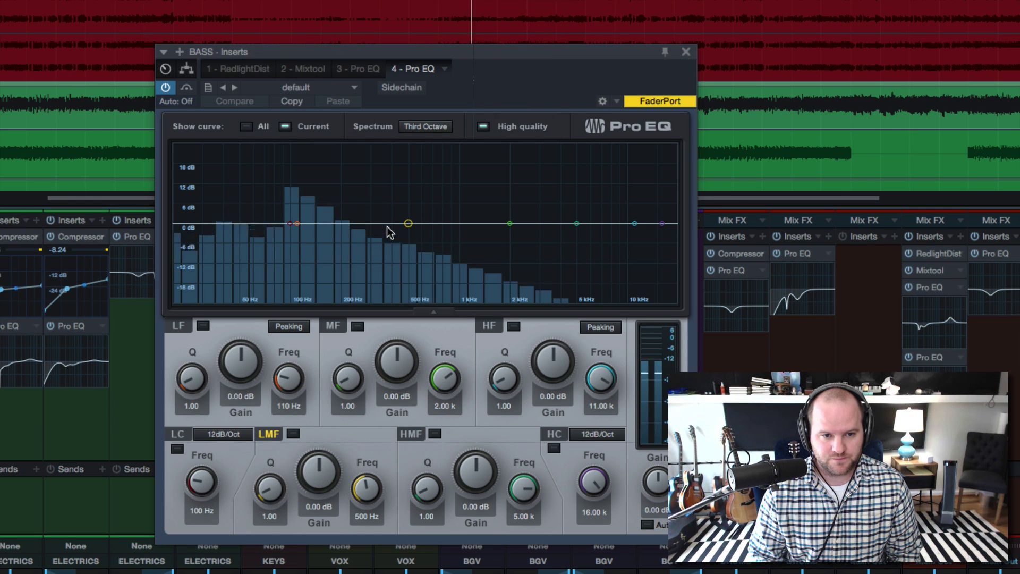
{"action": "left_click_drag", "start_coordinate": [406, 224], "coordinate": [310, 177]}
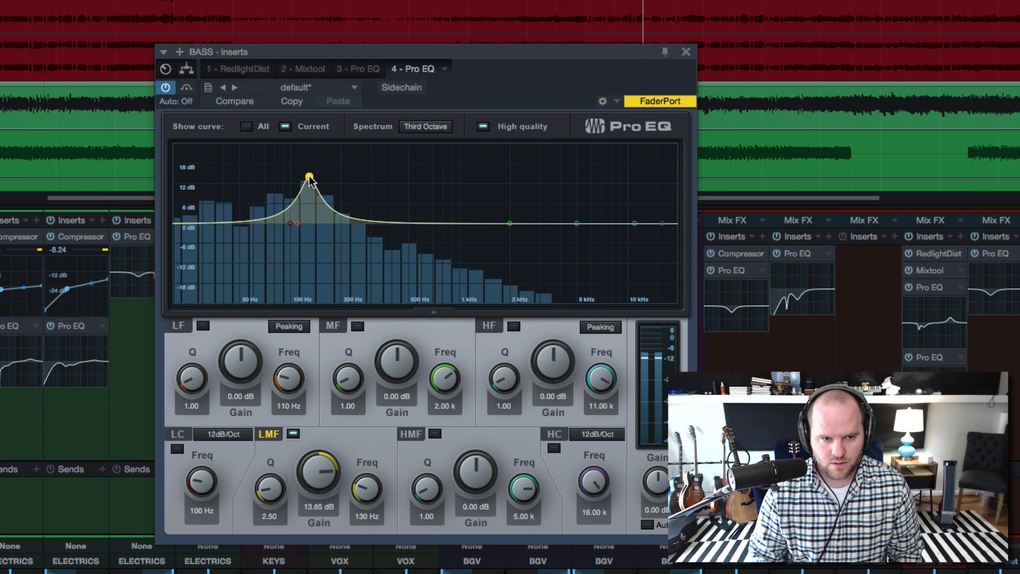
{"action": "left_click", "coordinate": [359, 69]}
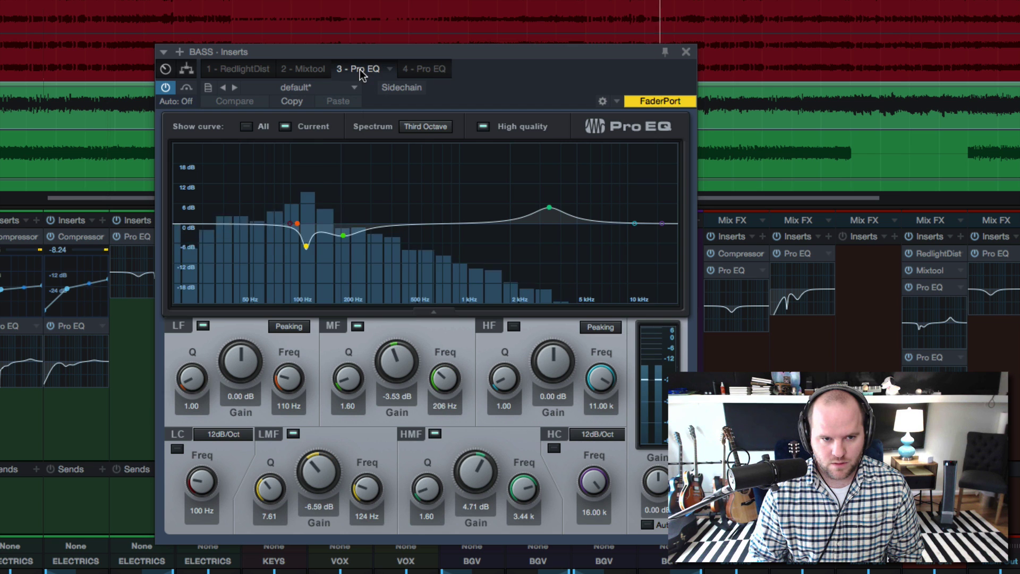
{"action": "left_click", "coordinate": [402, 70]}
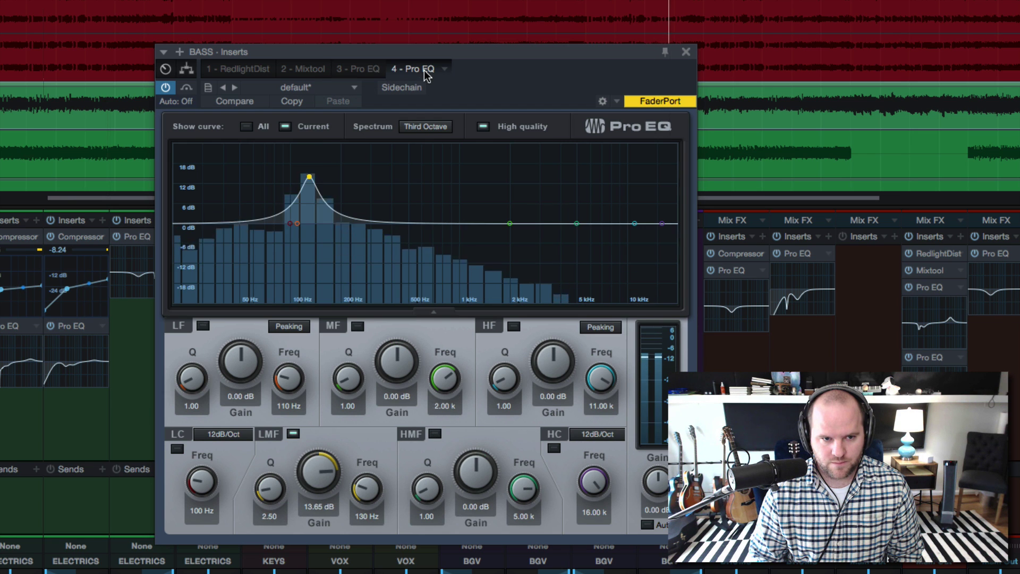
{"action": "left_click", "coordinate": [368, 72]}
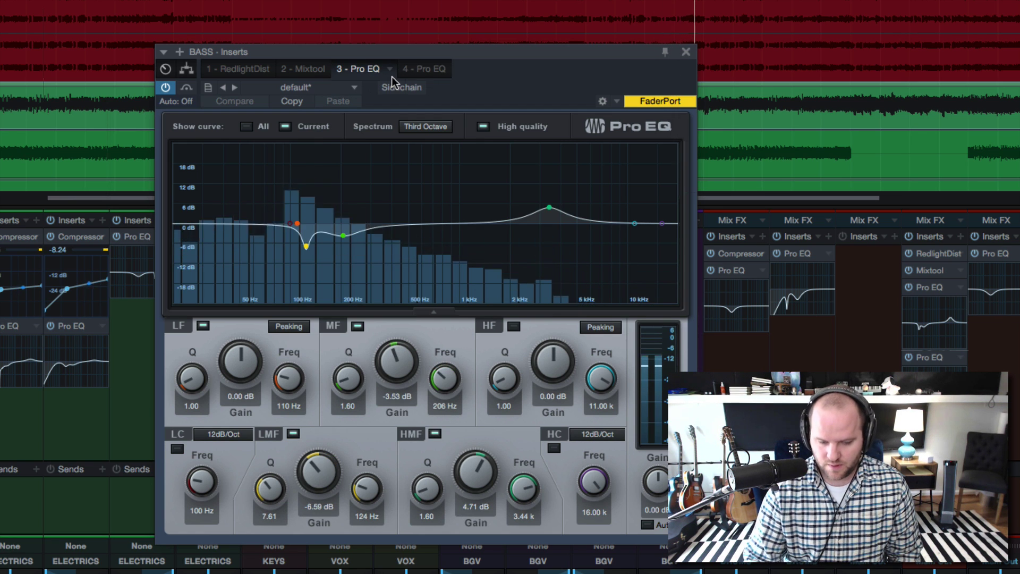
{"action": "left_click", "coordinate": [420, 68]}
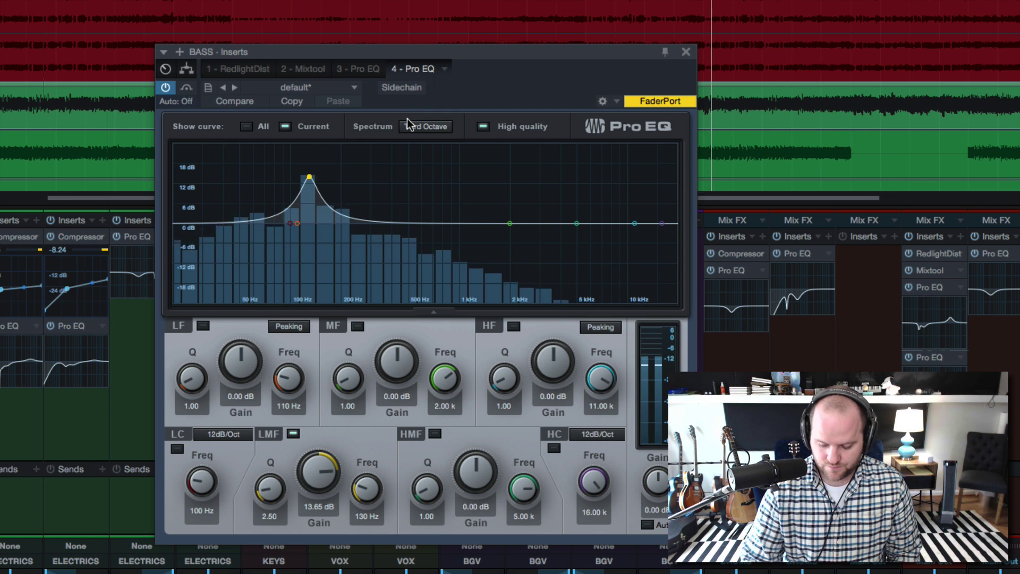
{"action": "key", "text": "space"}
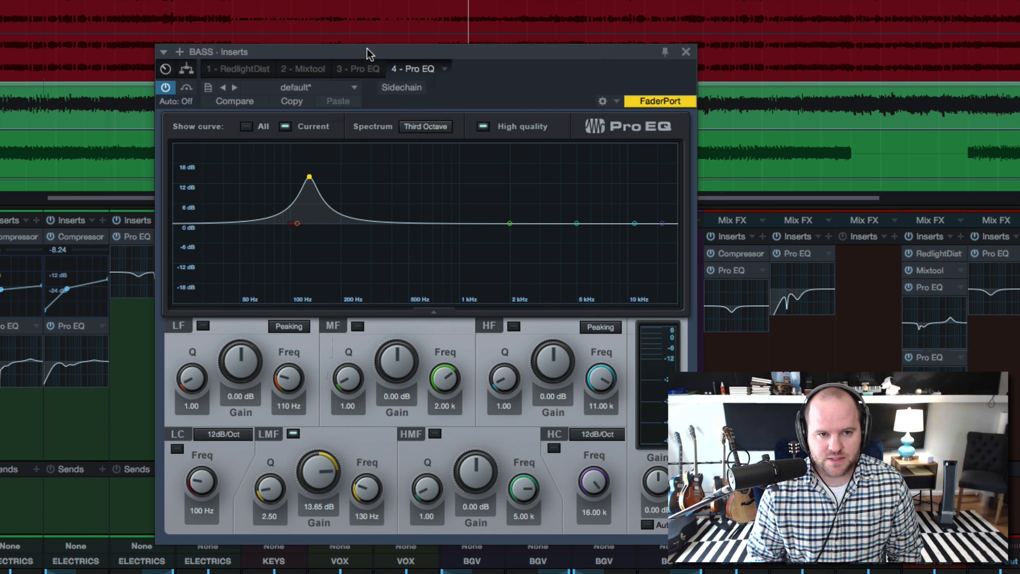
Step: Compare the two Pro EQs on the BASS bus and remove the second one from its inserts
{"action": "left_click", "coordinate": [360, 68]}
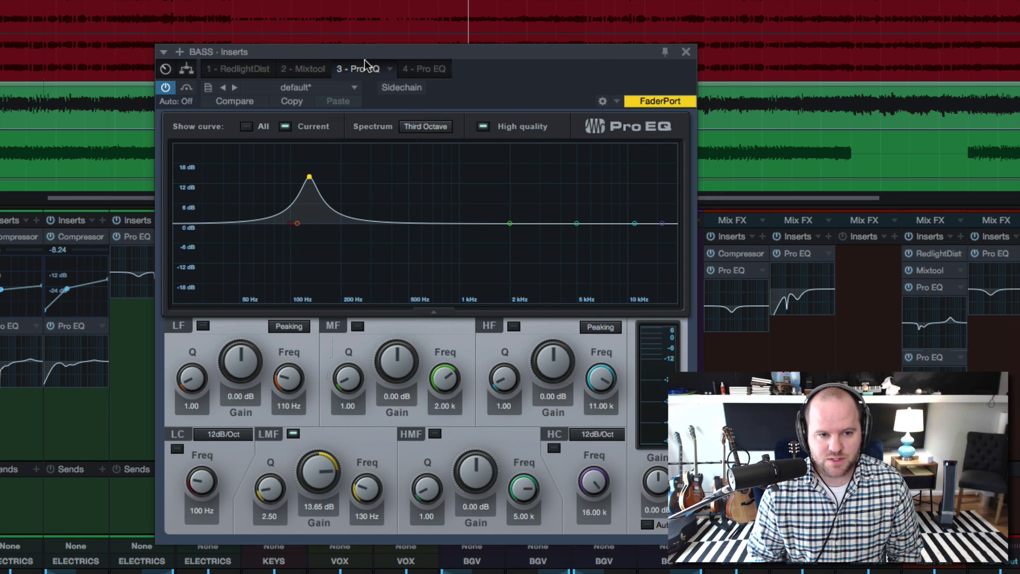
{"action": "left_click", "coordinate": [433, 72]}
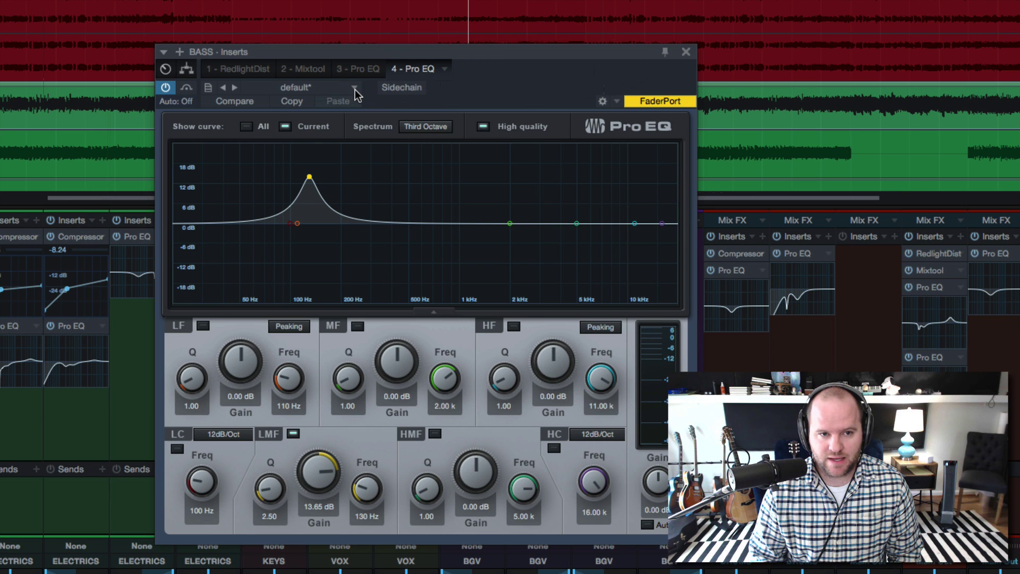
{"action": "left_click", "coordinate": [355, 89]}
{"action": "left_click", "coordinate": [428, 76]}
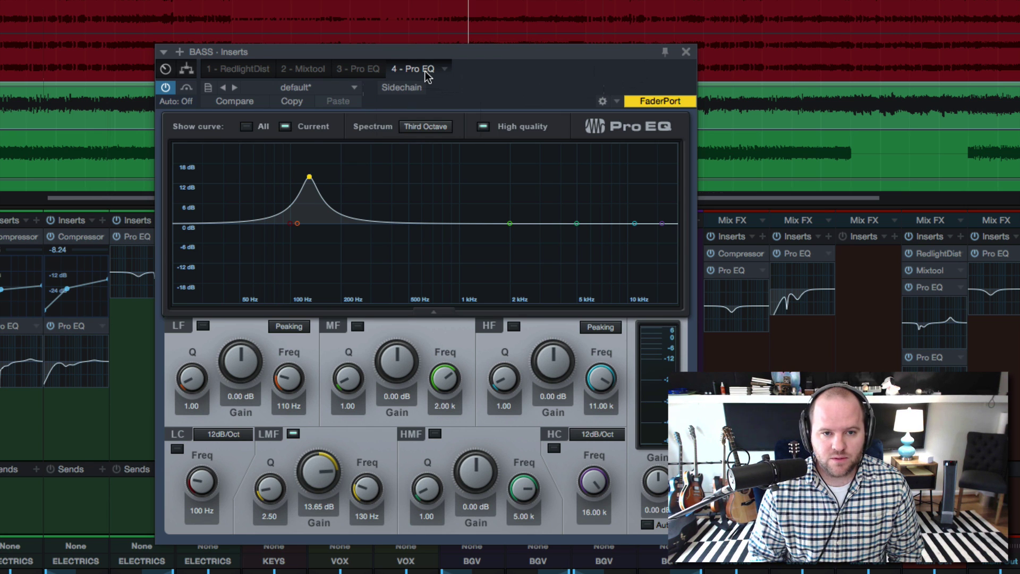
{"action": "left_click", "coordinate": [447, 71]}
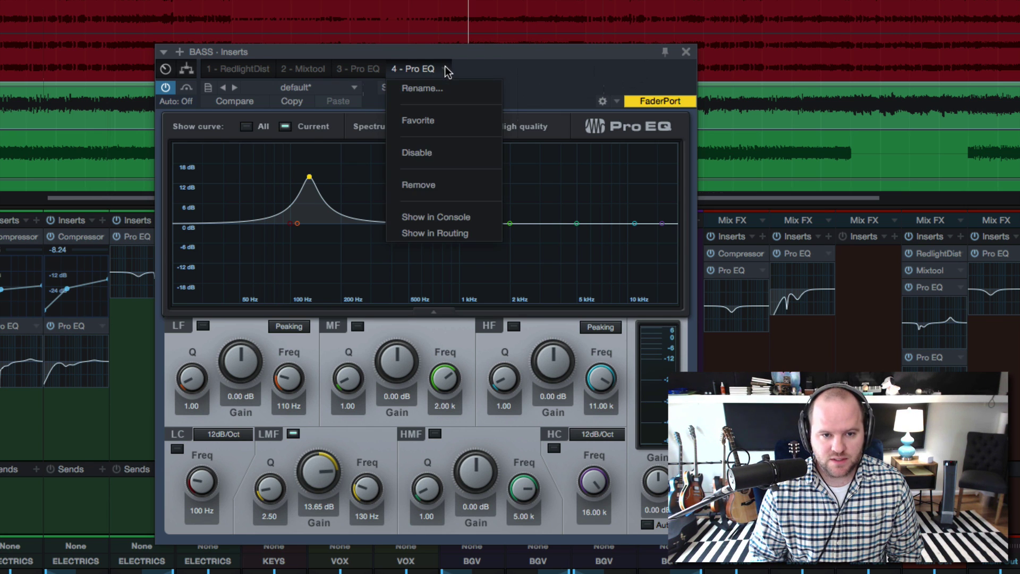
{"action": "left_click", "coordinate": [446, 196]}
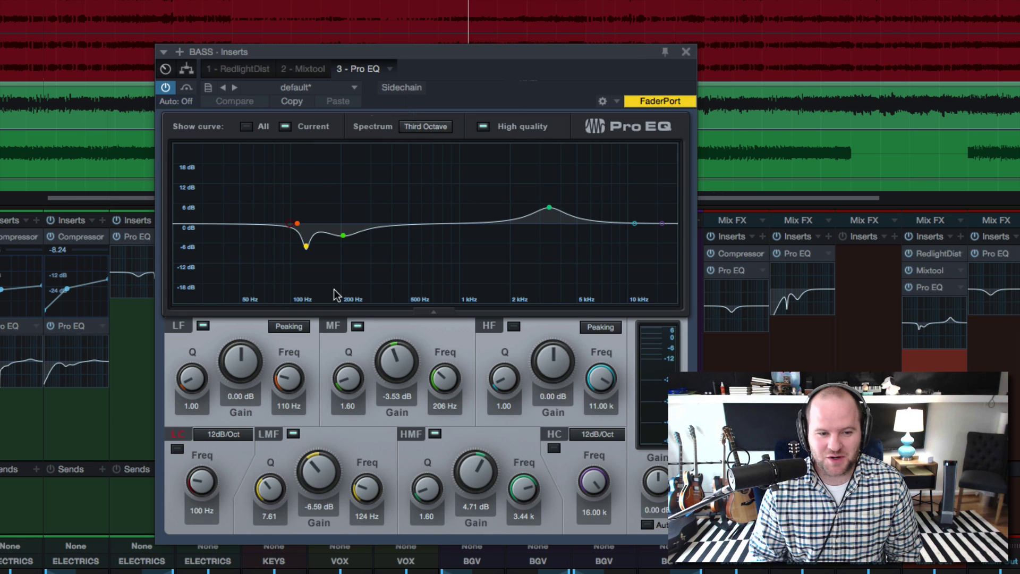
Step: During playback, deepen the remaining BASS Pro EQ's LMF cut to -12.59 dB and widen it to Q 5.67
{"action": "left_click", "coordinate": [305, 247]}
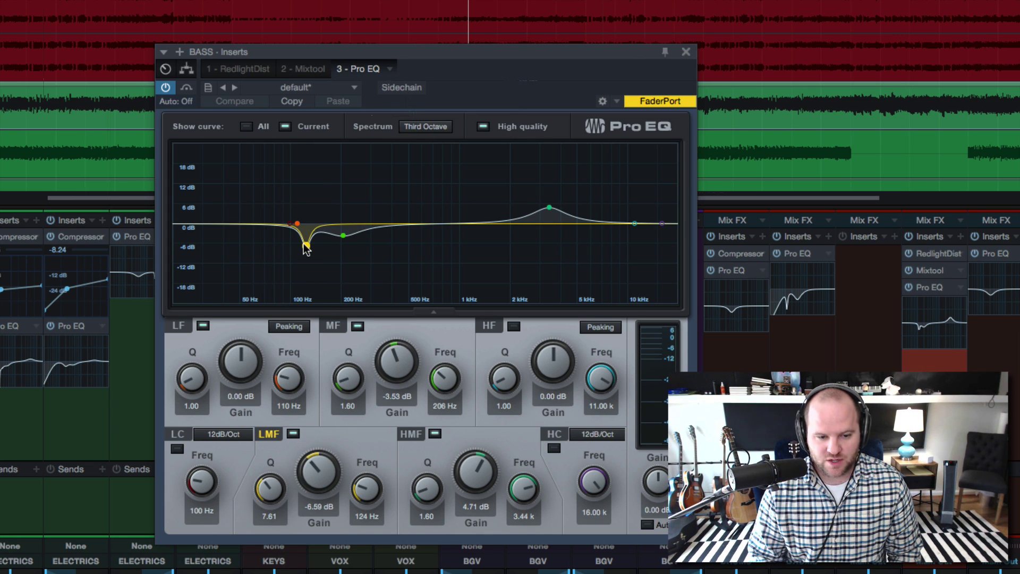
{"action": "left_click_drag", "start_coordinate": [323, 480], "coordinate": [322, 477]}
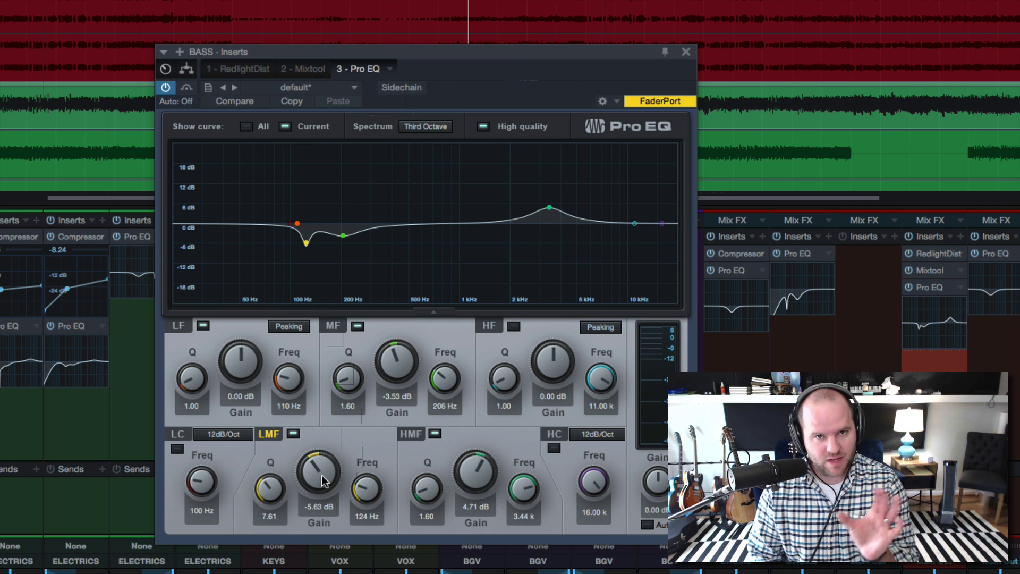
{"action": "key", "text": "space"}
{"action": "left_click_drag", "start_coordinate": [323, 479], "coordinate": [321, 536]}
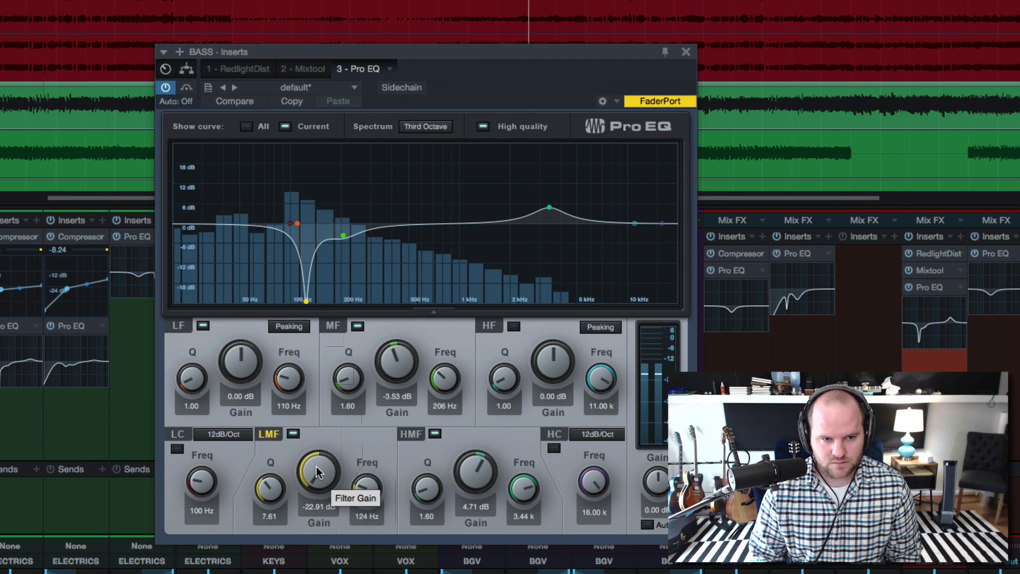
{"action": "left_click_drag", "start_coordinate": [316, 467], "coordinate": [317, 440]}
{"action": "left_click_drag", "start_coordinate": [280, 485], "coordinate": [278, 508]}
{"action": "left_click_drag", "start_coordinate": [318, 474], "coordinate": [317, 463]}
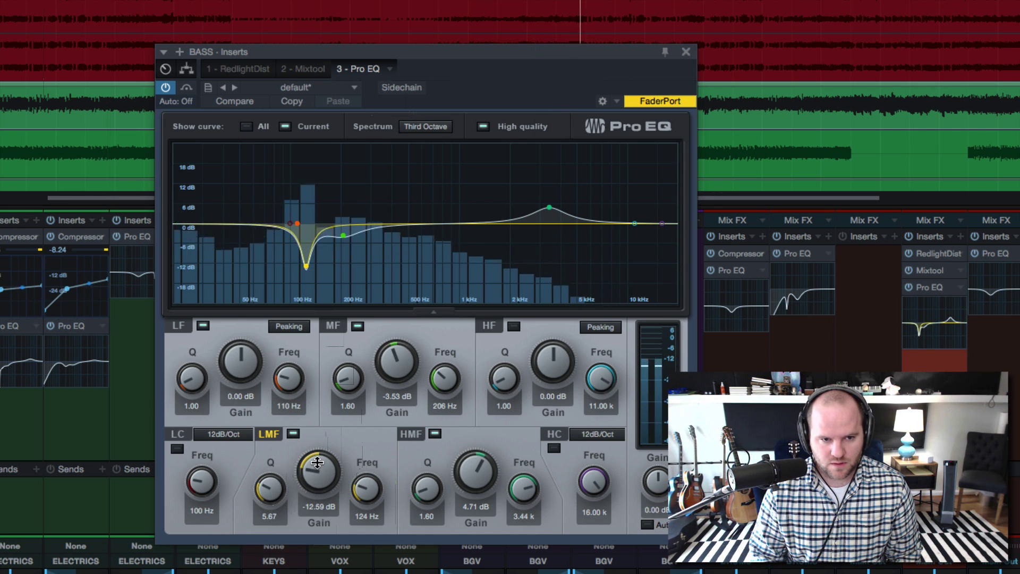
Step: Audition the BASS LMF cut and refine it to -10.19 dB at 123 Hz with Q 6.31, stop playback and close the EQ
{"action": "left_click", "coordinate": [293, 434]}
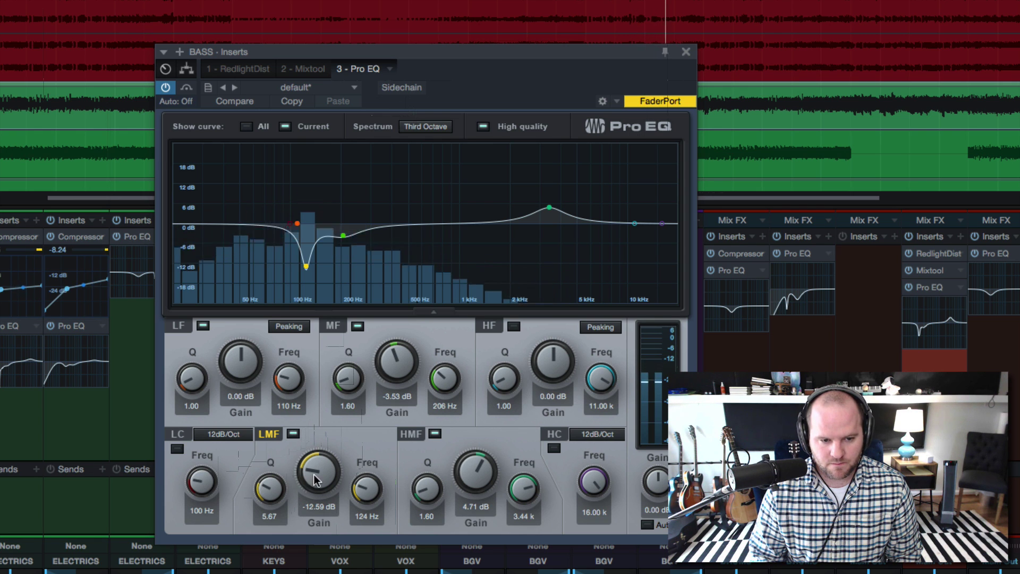
{"action": "left_click_drag", "start_coordinate": [276, 485], "coordinate": [273, 482]}
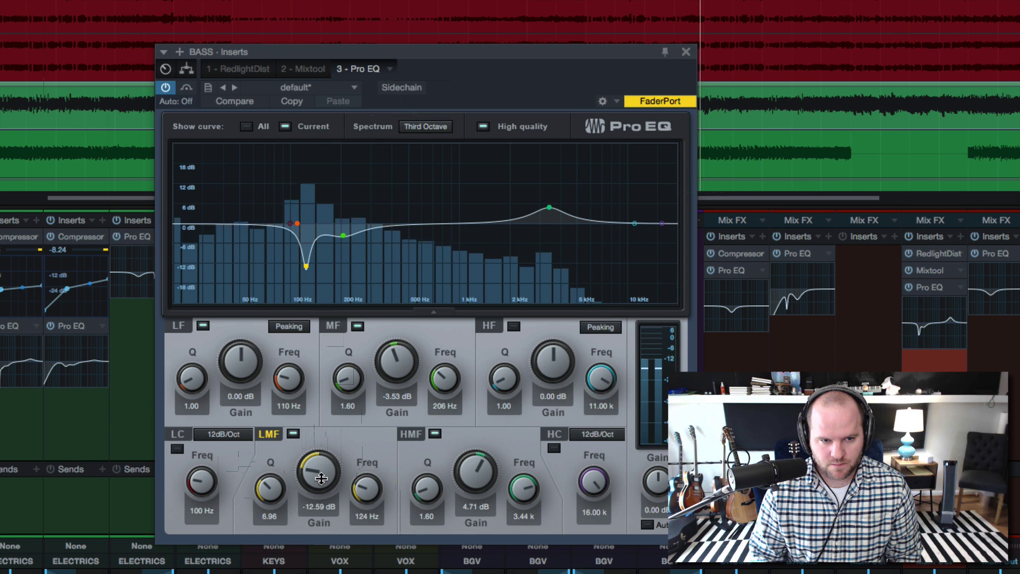
{"action": "left_click_drag", "start_coordinate": [321, 477], "coordinate": [321, 477]}
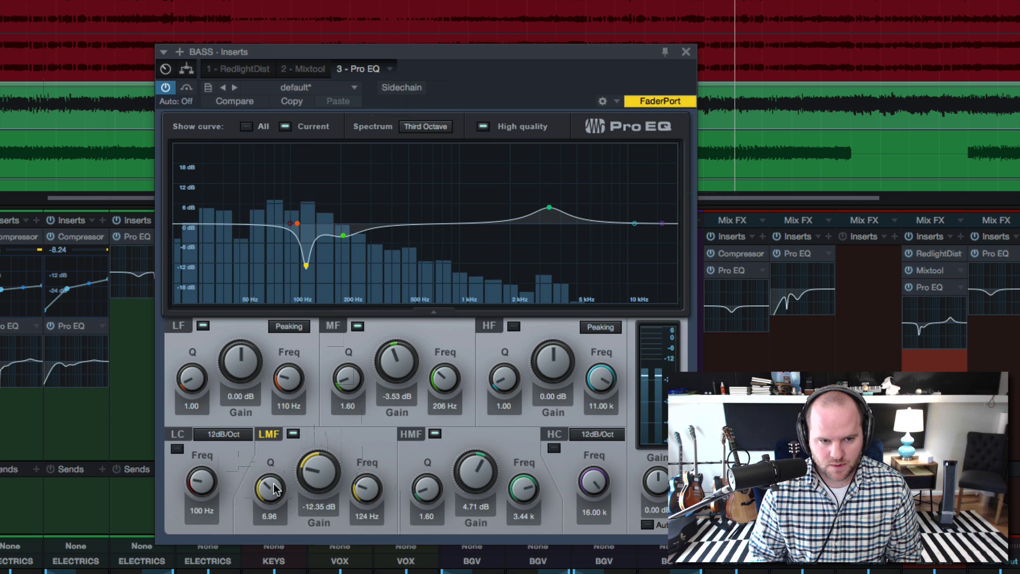
{"action": "left_click_drag", "start_coordinate": [319, 470], "coordinate": [289, 352]}
{"action": "left_click_drag", "start_coordinate": [369, 496], "coordinate": [329, 557]}
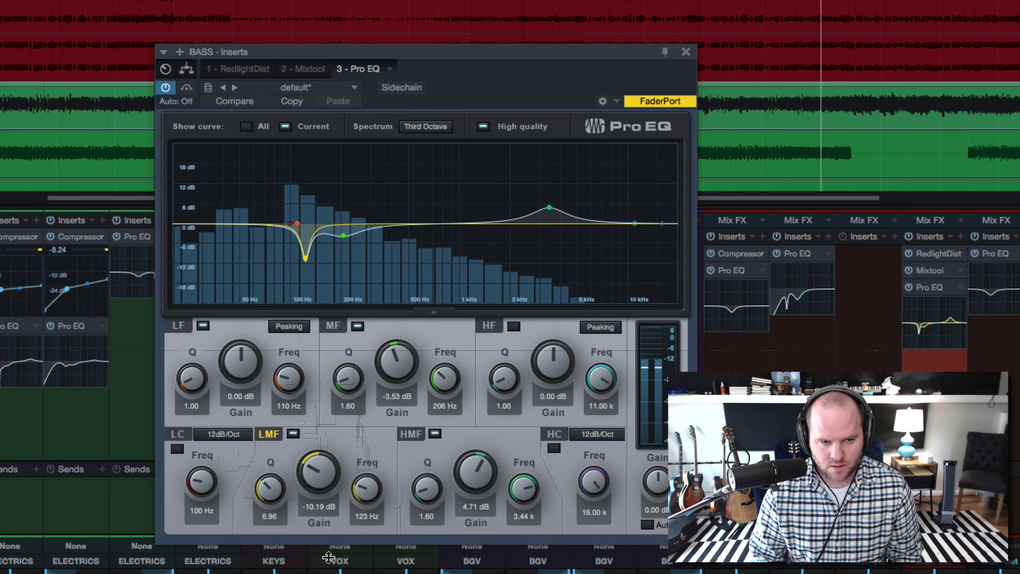
{"action": "left_click_drag", "start_coordinate": [270, 493], "coordinate": [272, 505]}
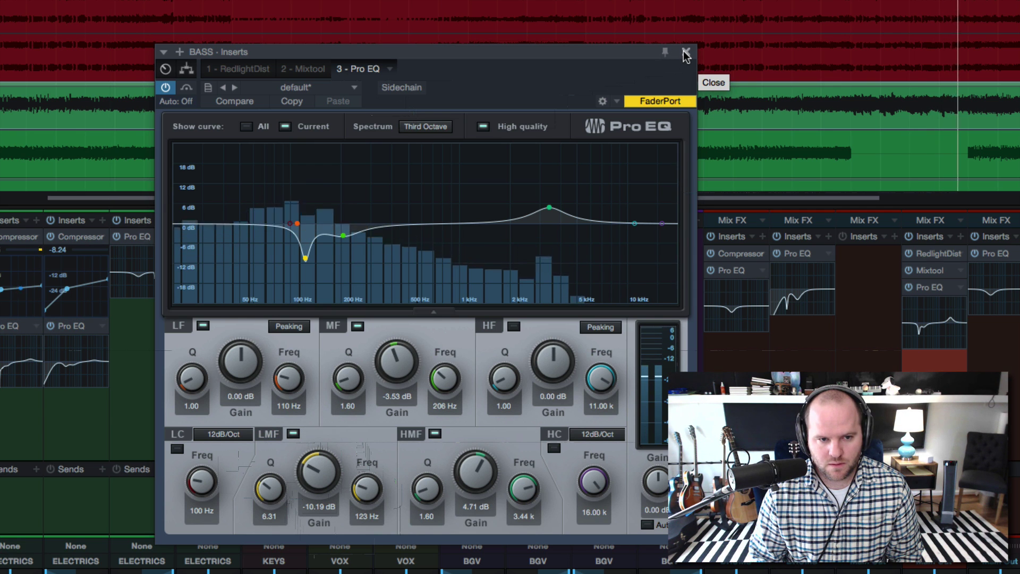
{"action": "key", "text": "space"}
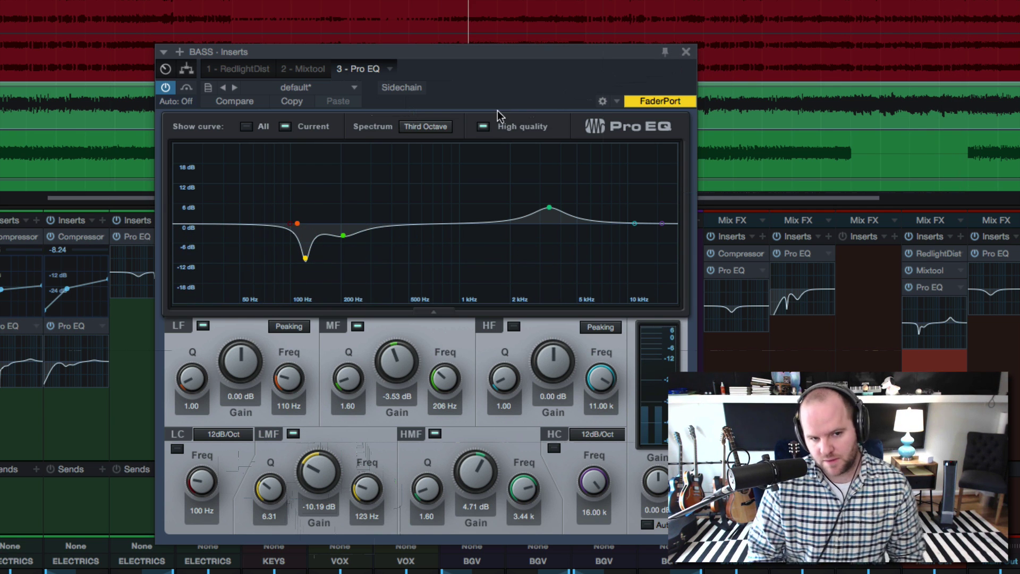
{"action": "left_click", "coordinate": [685, 52]}
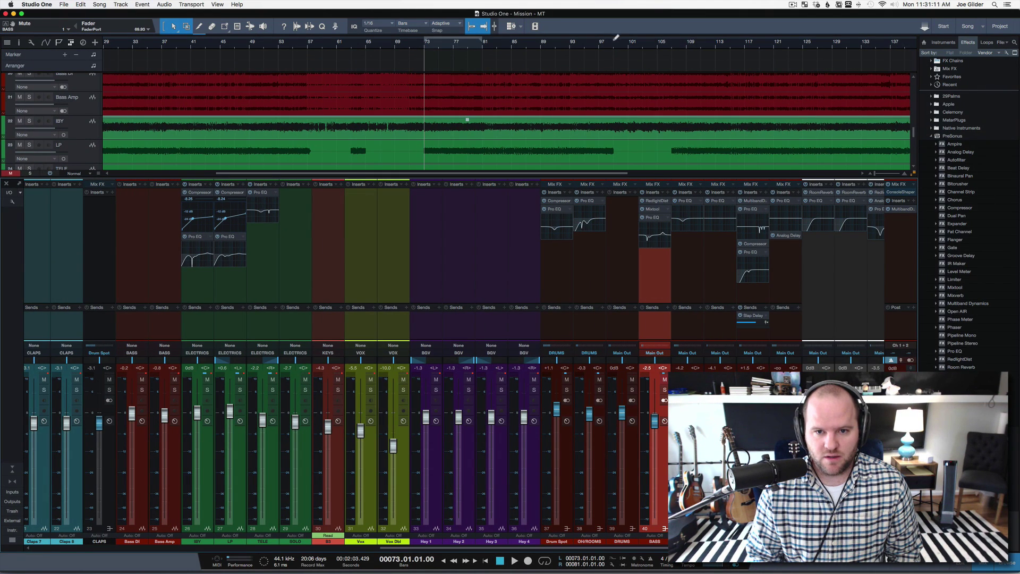
Step: Listen to the mix from bar 99, including with the DRUMS bus muted
{"action": "left_click", "coordinate": [614, 43]}
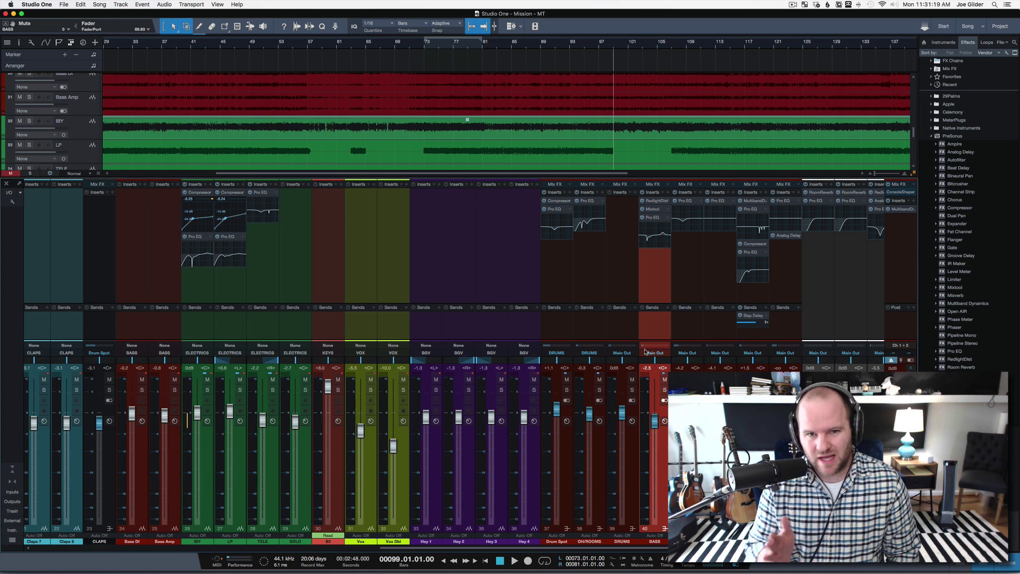
{"action": "key", "text": "space"}
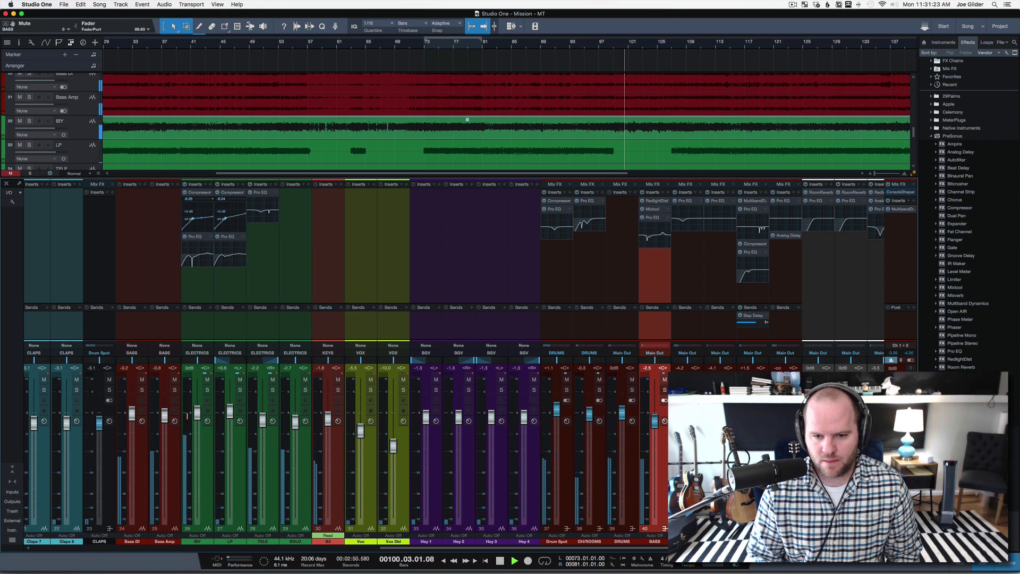
{"action": "key", "text": "space"}
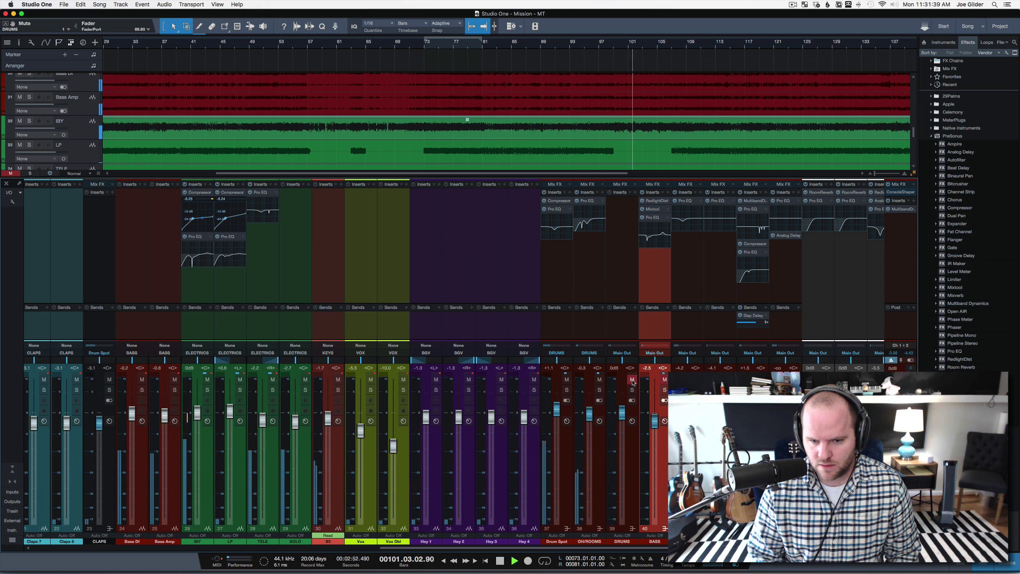
{"action": "key", "text": "space"}
Step: Solo the electric guitar channels and listen from bar 99, narrowing the solo to the IBY guitar alone
{"action": "key", "text": "s"}
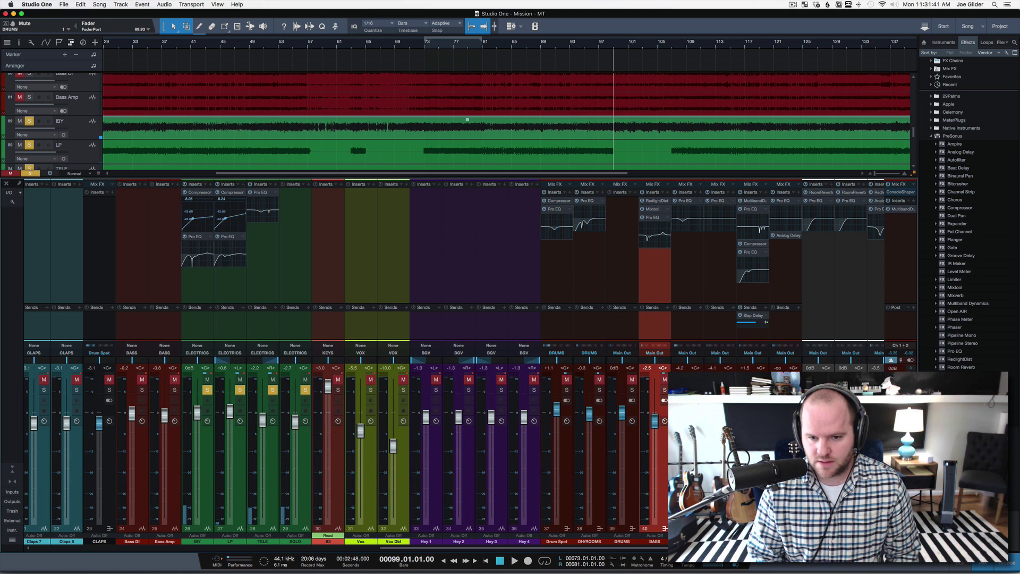
{"action": "key", "text": "space"}
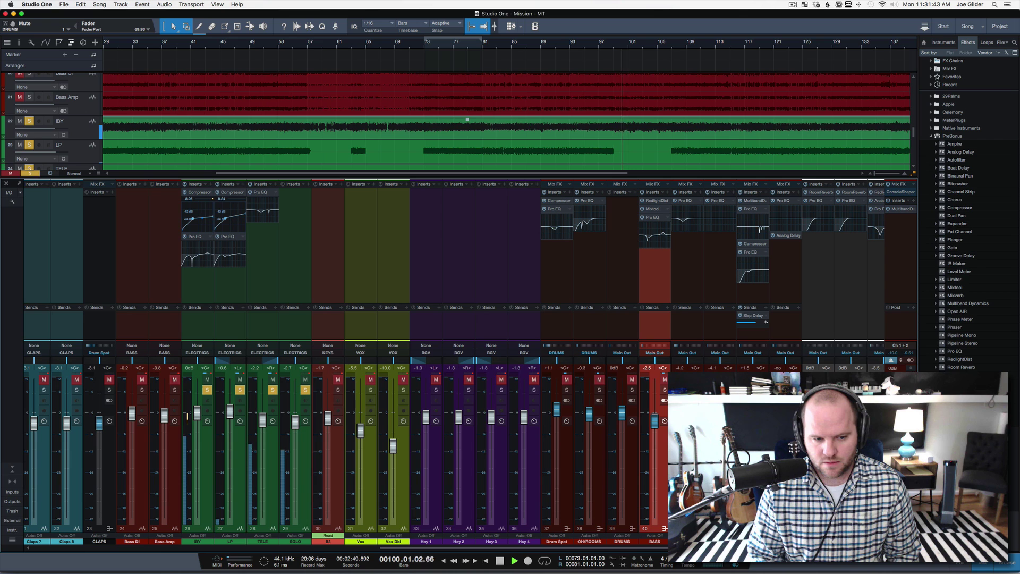
{"action": "key", "text": "space"}
{"action": "left_click", "coordinate": [206, 390], "text": "alt"}
{"action": "key", "text": "space"}
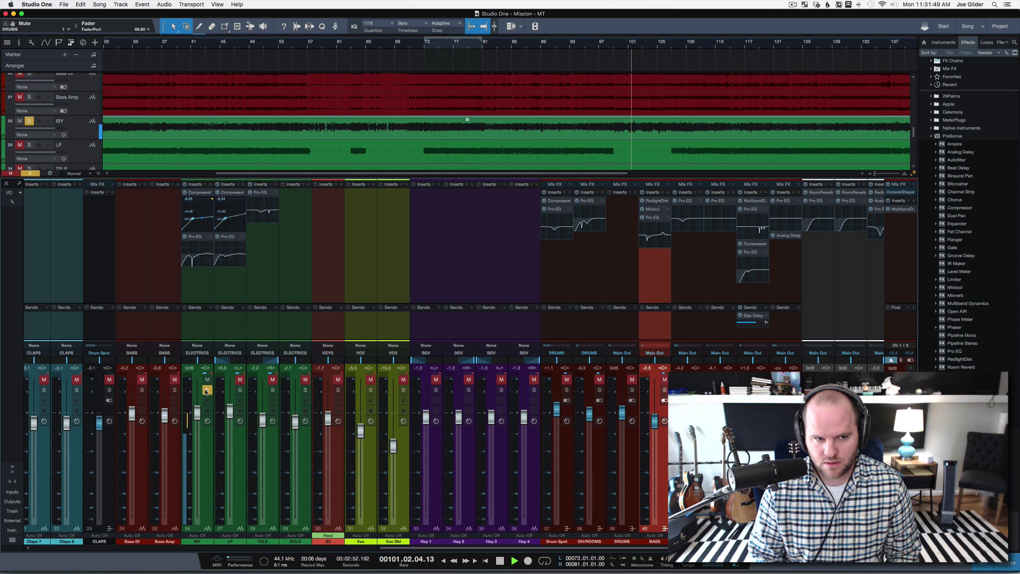
{"action": "key", "text": "space"}
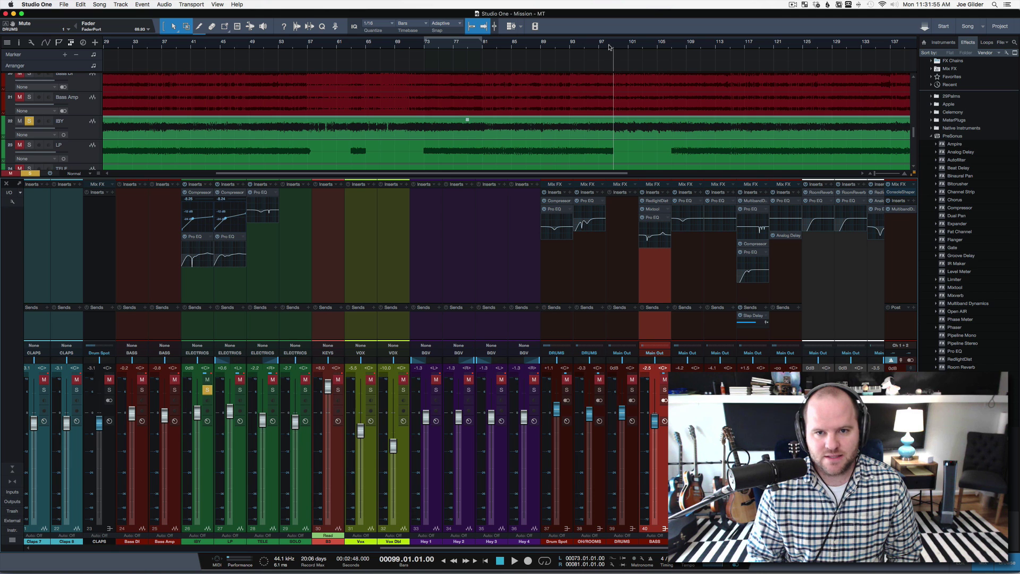
Step: Add a Pro EQ at the end of the IBY channel's inserts and boost its LMF band to 21.41 dB at 127 Hz during playback
{"action": "left_click_drag", "start_coordinate": [610, 46], "coordinate": [613, 70]}
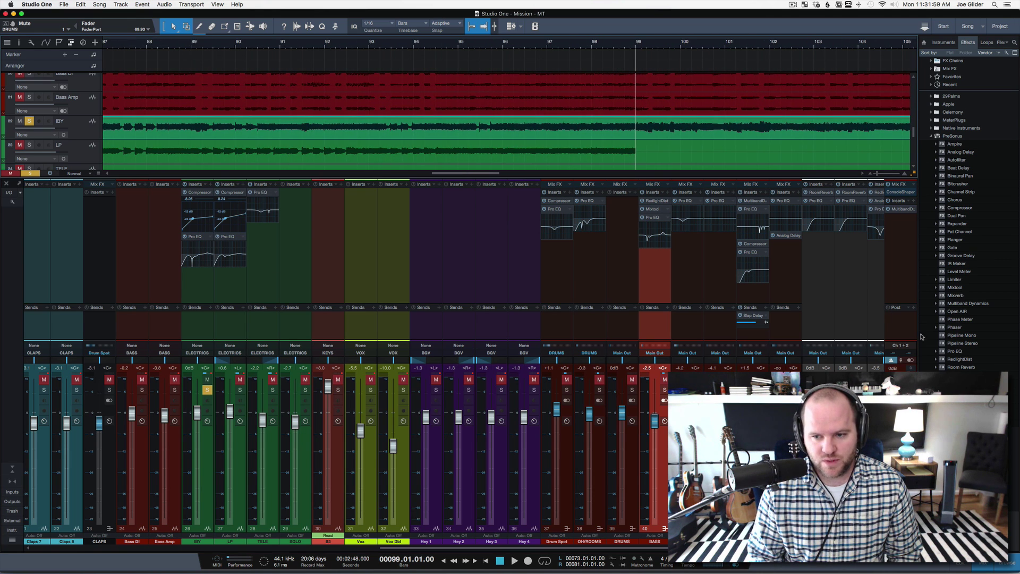
{"action": "left_click_drag", "start_coordinate": [954, 354], "coordinate": [197, 276]}
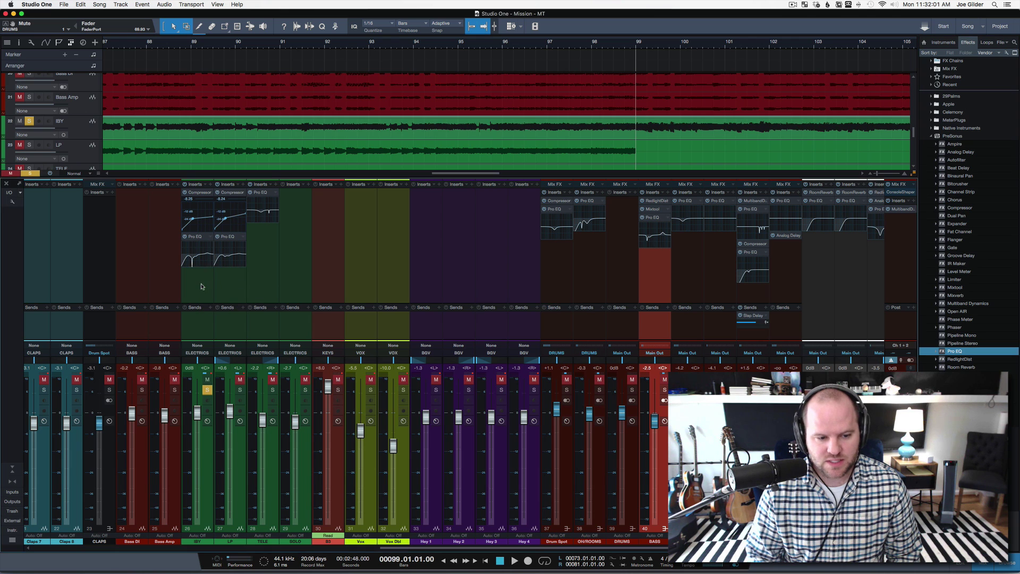
{"action": "key", "text": "space"}
{"action": "left_click_drag", "start_coordinate": [395, 186], "coordinate": [345, 151]}
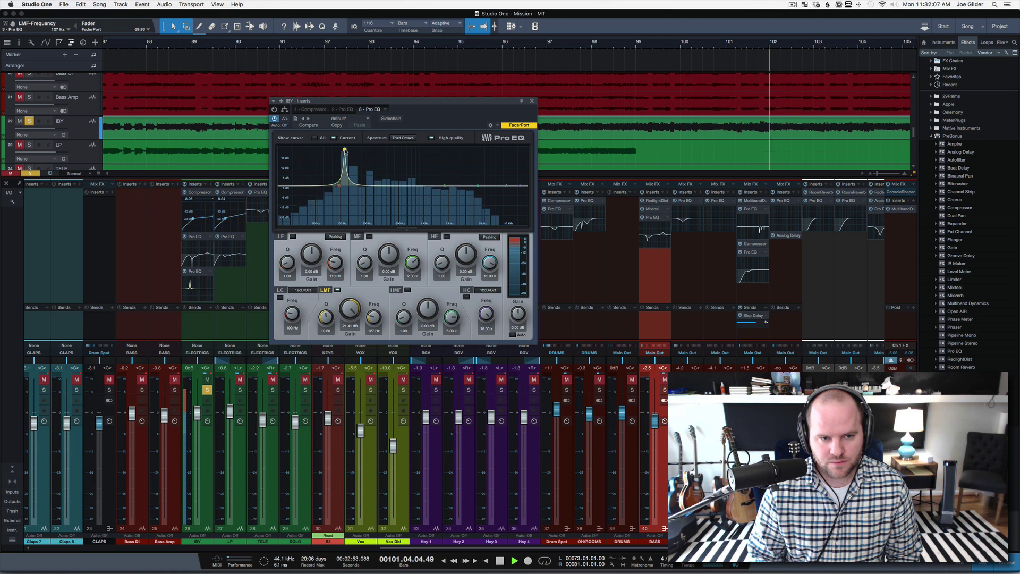
Step: Turn the IBY EQ's LMF boost into a -20.09 dB cut with Q 11.51, and replay the section from bar 99
{"action": "key", "text": "space"}
{"action": "left_click_drag", "start_coordinate": [350, 309], "coordinate": [376, 377]}
{"action": "key", "text": "space"}
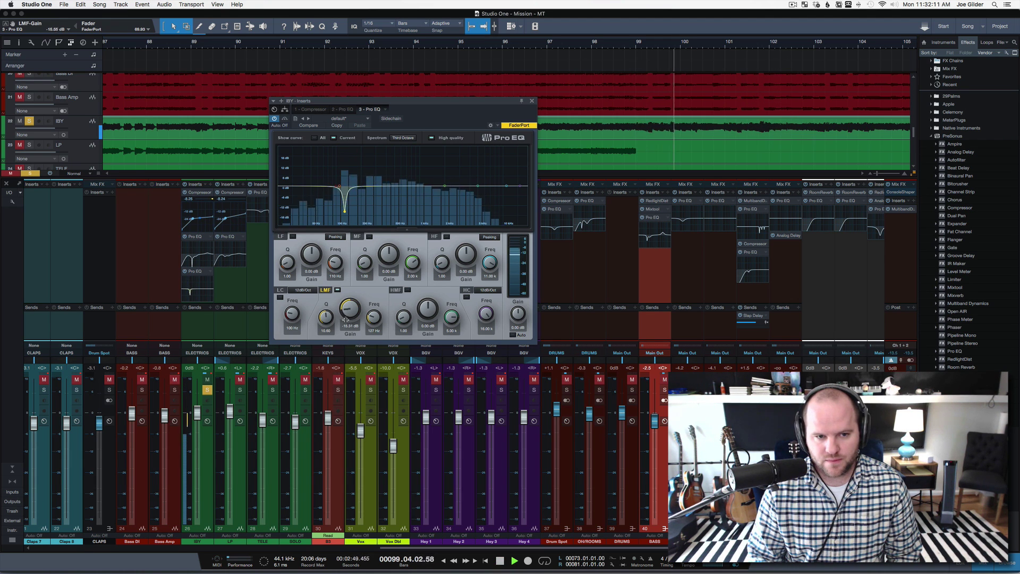
{"action": "scroll", "coordinate": [346, 322], "scroll_direction": "down", "scroll_amount": 3}
{"action": "left_click_drag", "start_coordinate": [326, 318], "coordinate": [323, 292]}
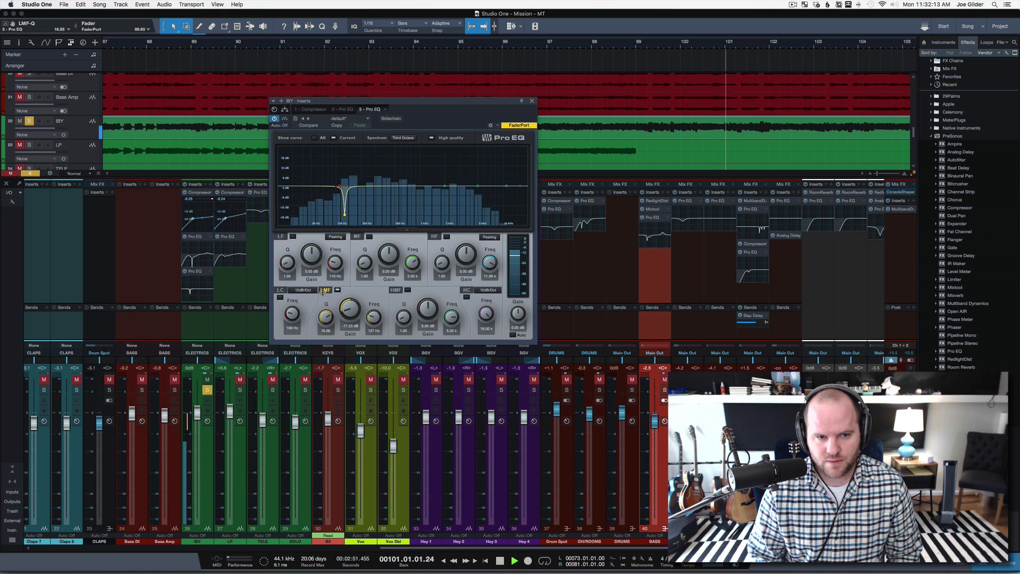
{"action": "scroll", "coordinate": [343, 318], "scroll_direction": "down", "scroll_amount": 2}
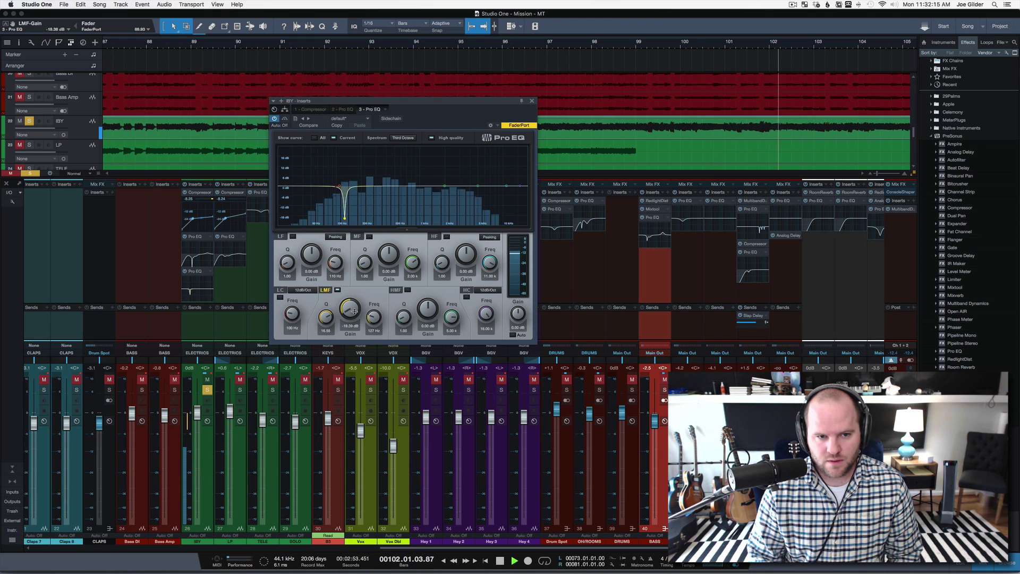
{"action": "left_click_drag", "start_coordinate": [326, 317], "coordinate": [326, 340]}
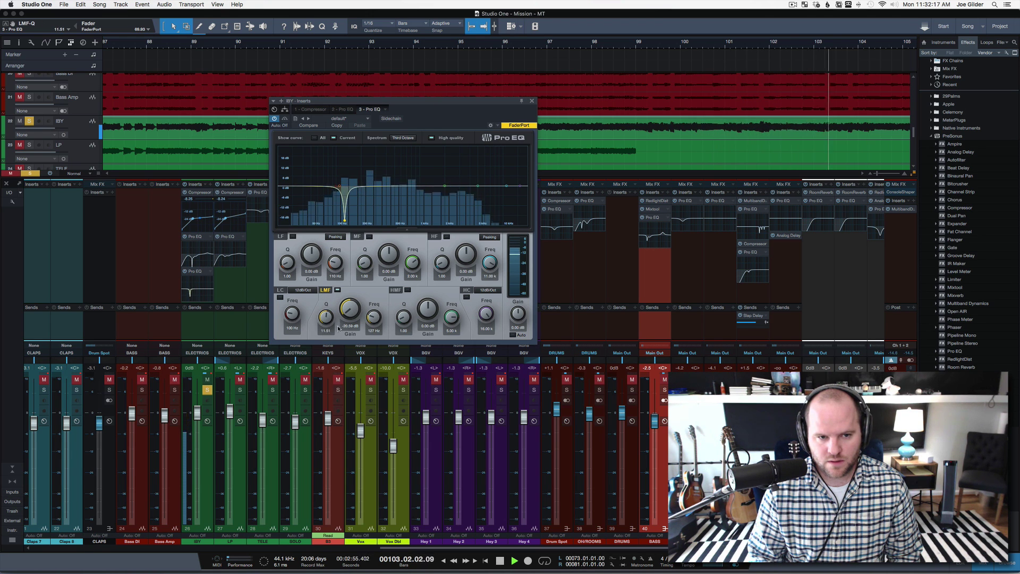
{"action": "left_click", "coordinate": [635, 46]}
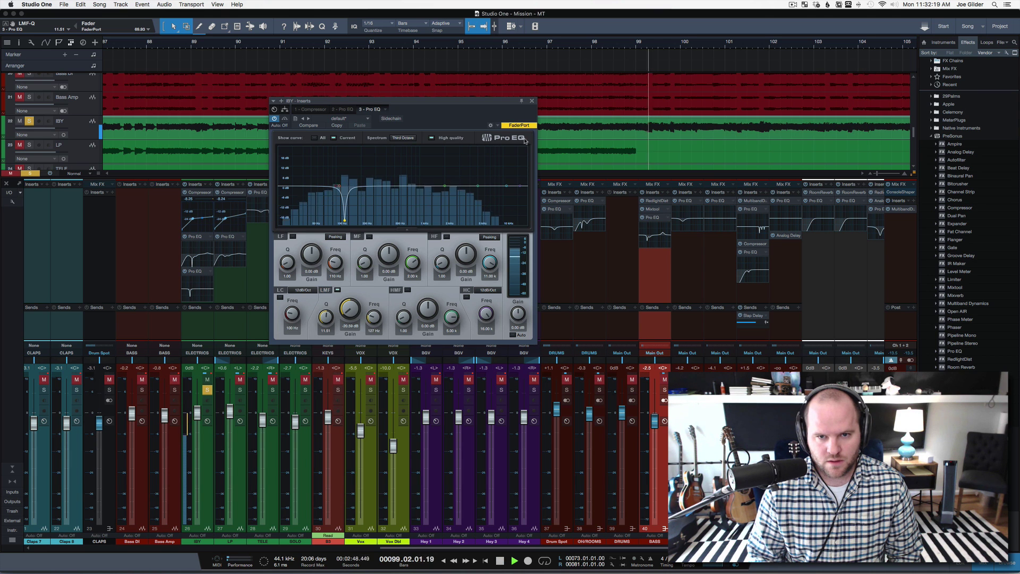
{"action": "key", "text": "space"}
Step: Insert a marker named KEY CHANGE at bar 99
{"action": "key", "text": "w"}
{"action": "key", "text": "w"}
{"action": "key", "text": "w"}
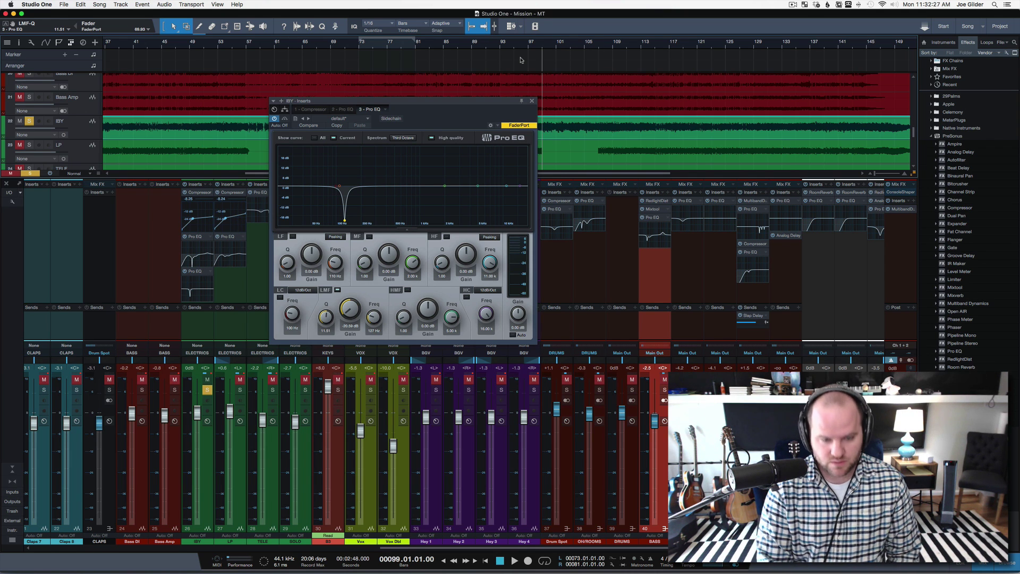
{"action": "key", "text": "alt+Insert"}
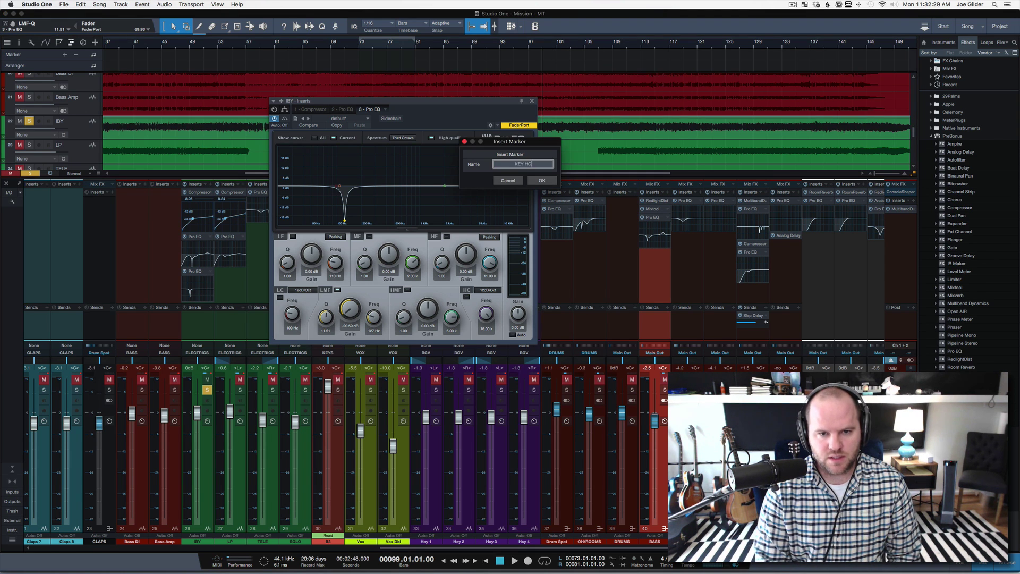
{"action": "type", "text": "KEY CHA"}
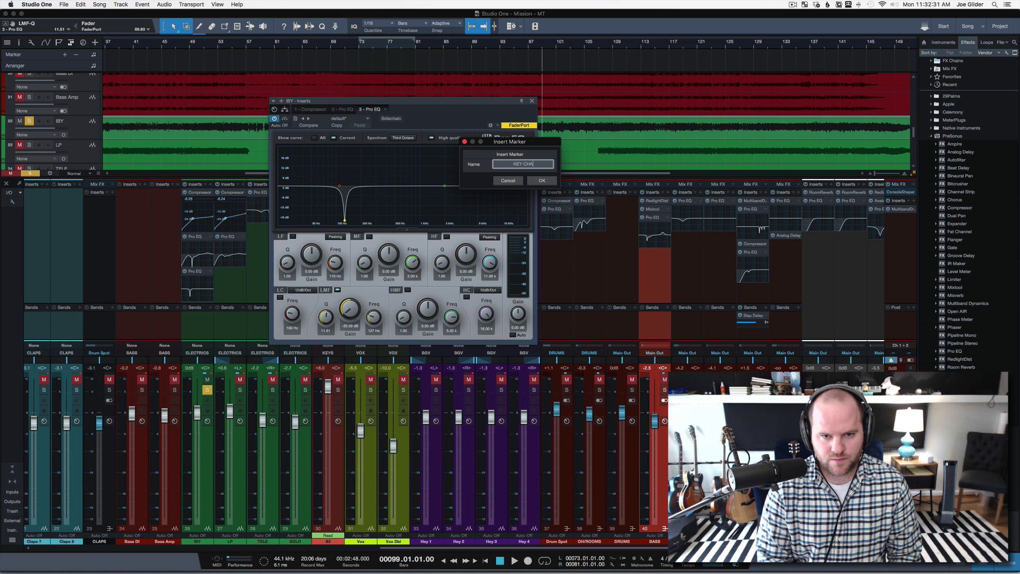
{"action": "type", "text": "NGE"}
{"action": "key", "text": "Return"}
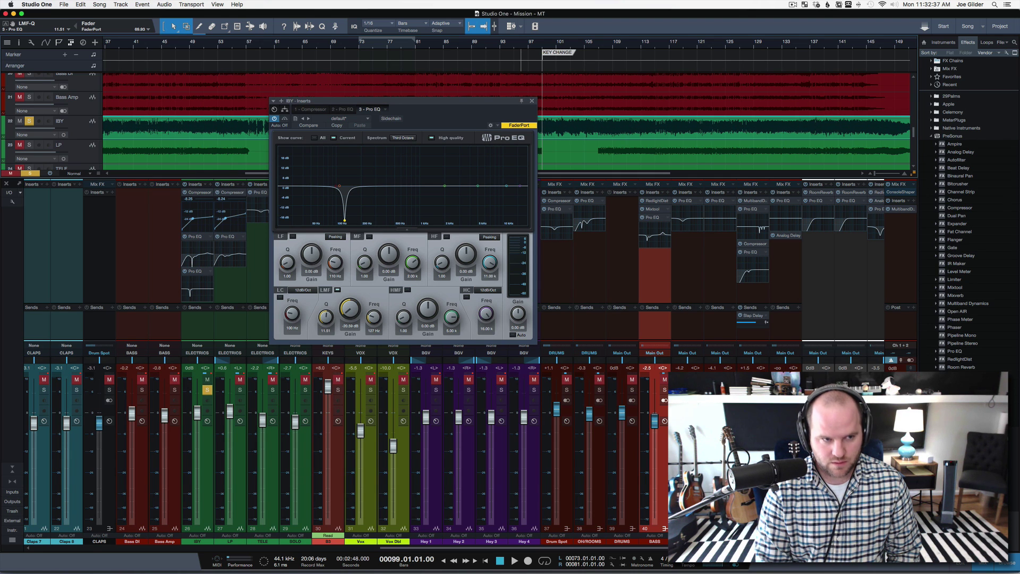
{"action": "left_click", "coordinate": [100, 4]}
{"action": "left_click", "coordinate": [81, 5]}
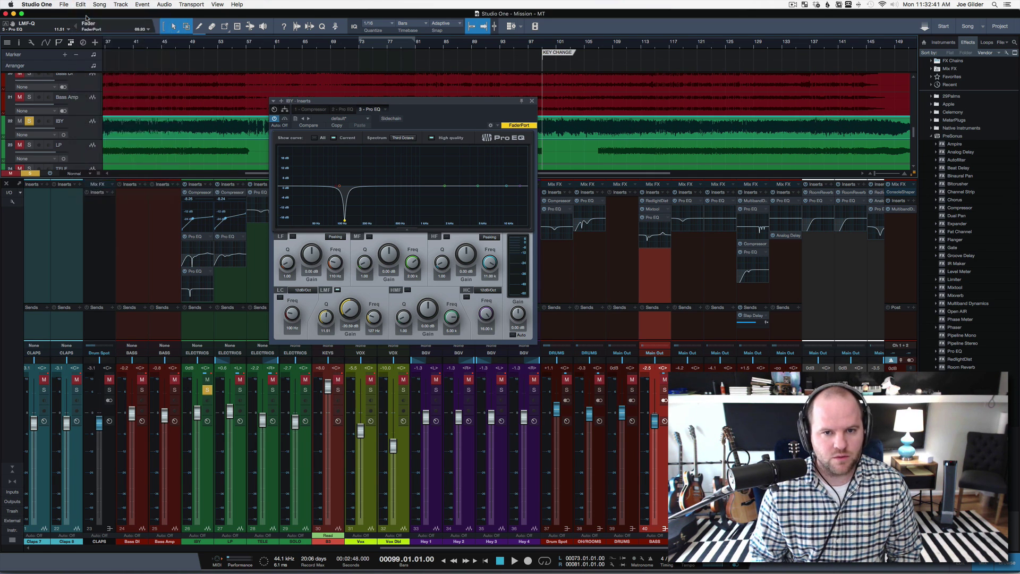
{"action": "left_click", "coordinate": [81, 4]}
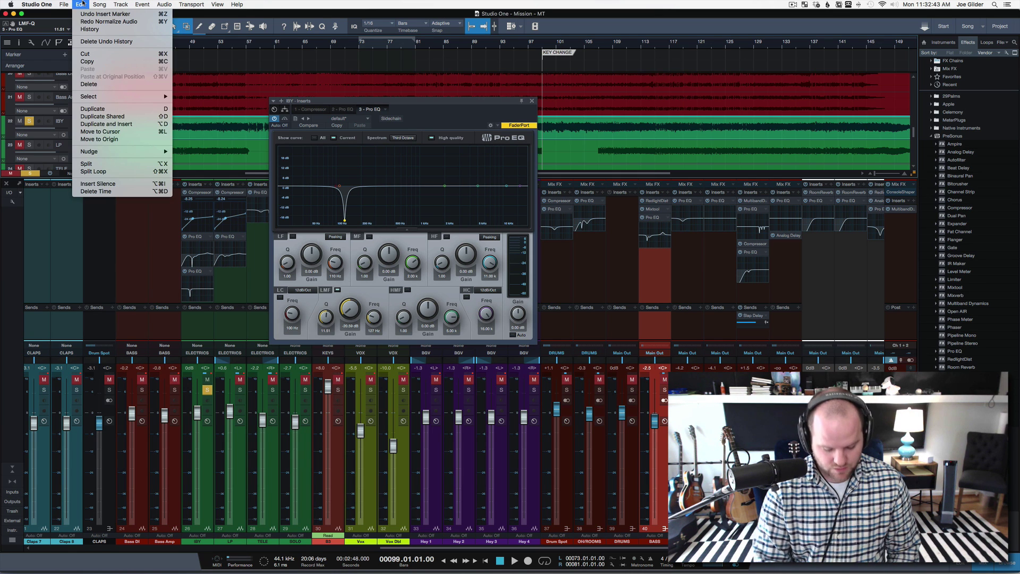
{"action": "key", "text": "n"}
{"action": "left_click", "coordinate": [82, 4]}
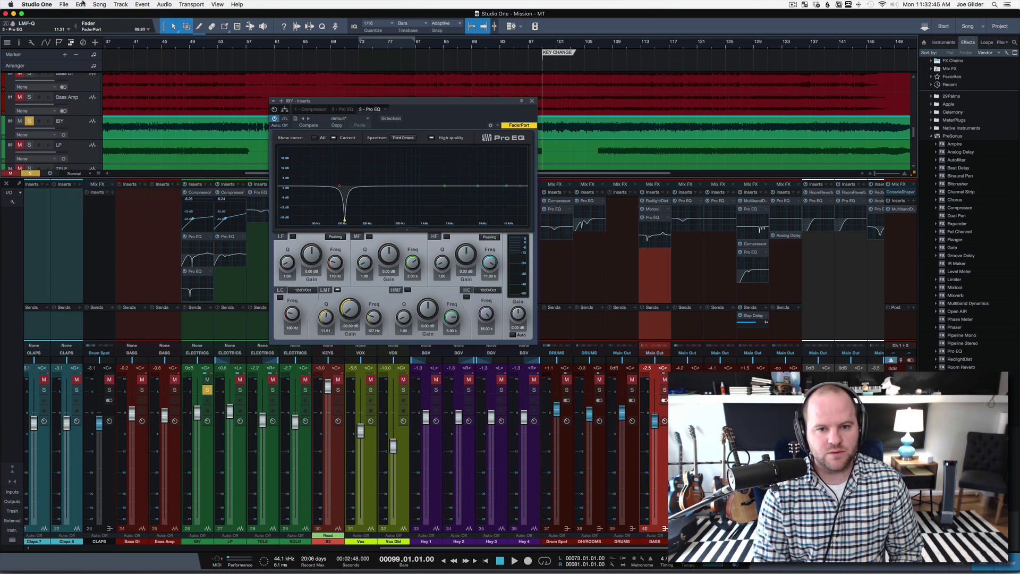
{"action": "left_click", "coordinate": [77, 4]}
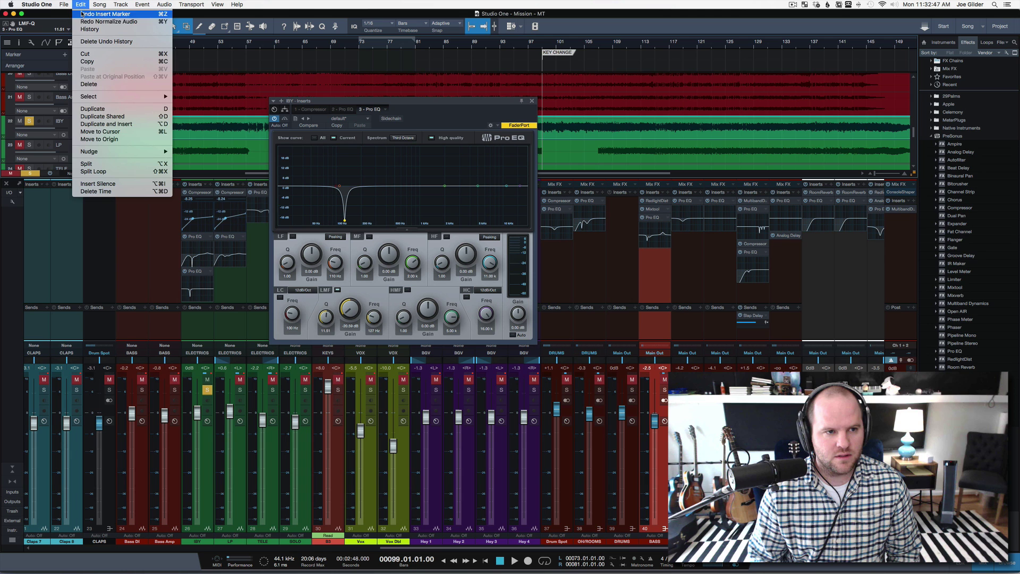
{"action": "left_click", "coordinate": [80, 3]}
Step: Start playback at the beginning of the song and jump through the markers to KEY CHANGE and End
{"action": "key", "text": "Home"}
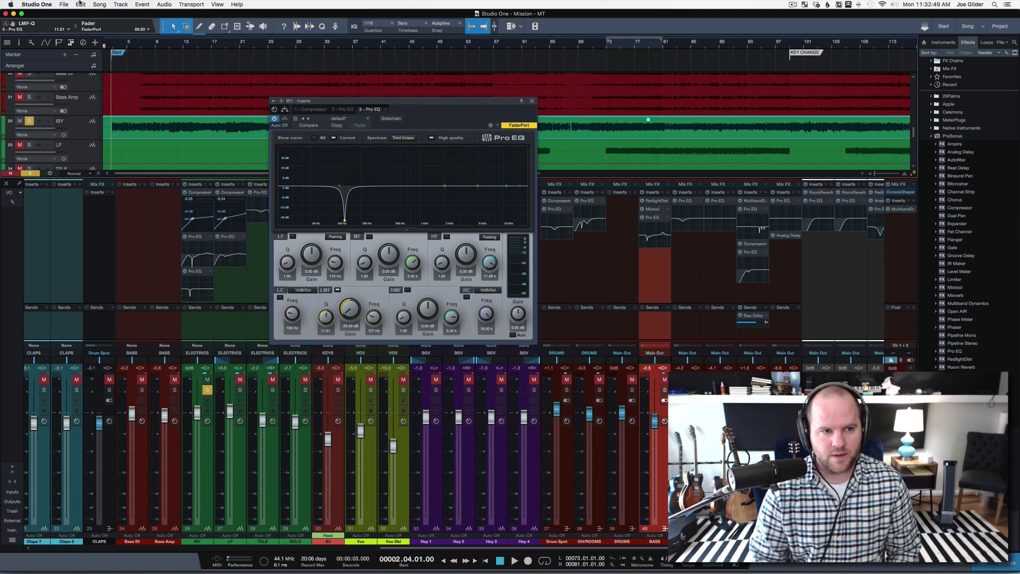
{"action": "key", "text": "space"}
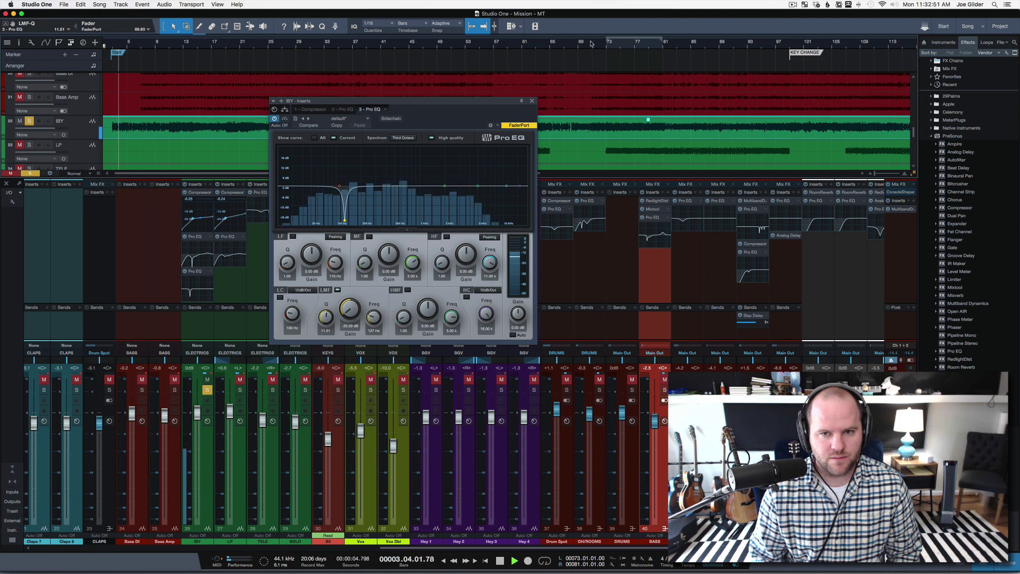
{"action": "key", "text": "shift+n"}
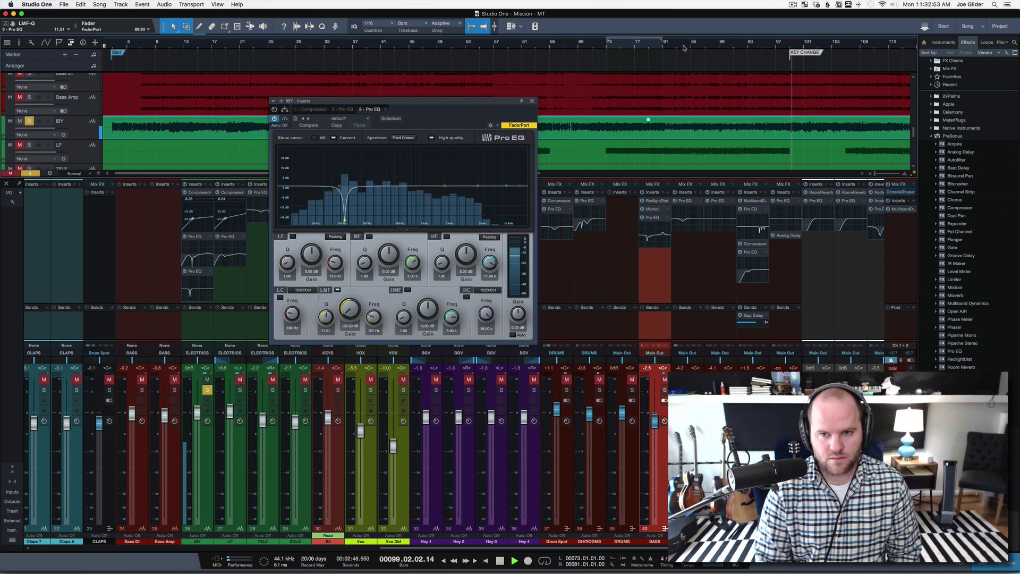
{"action": "key", "text": "shift+n"}
{"action": "key", "text": "space"}
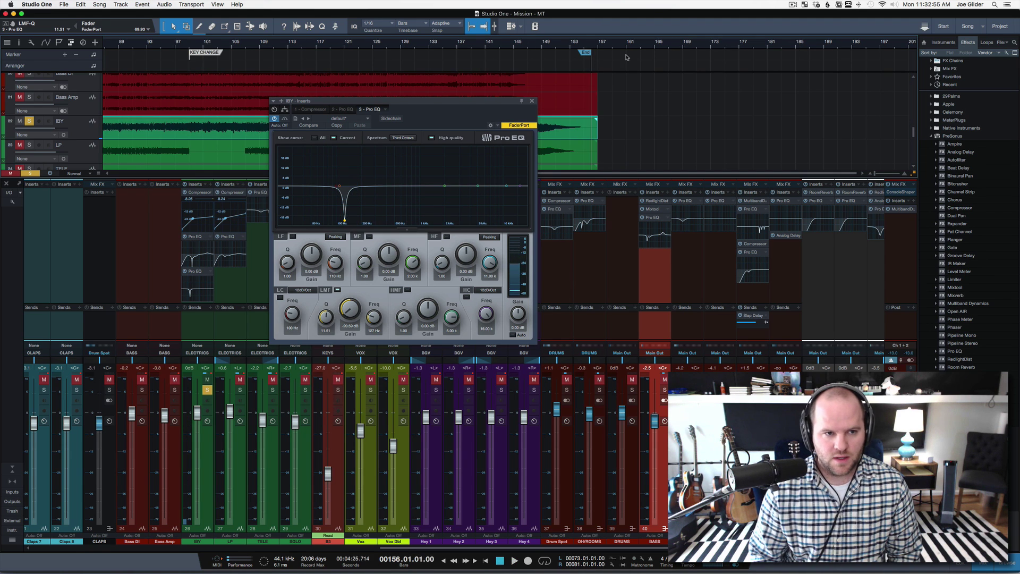
Step: Play from bar 107 while switching the IBY Pro EQ off and on and toggling its bypass to compare the sound
{"action": "left_click_drag", "start_coordinate": [202, 50], "coordinate": [607, 35]}
{"action": "left_click", "coordinate": [595, 47]}
{"action": "key", "text": "space"}
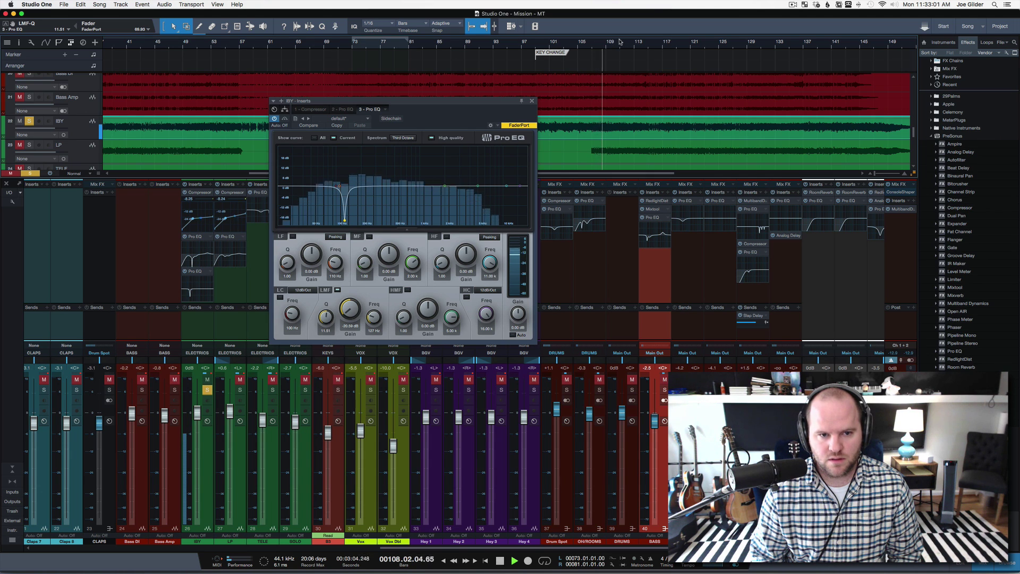
{"action": "left_click", "coordinate": [274, 118]}
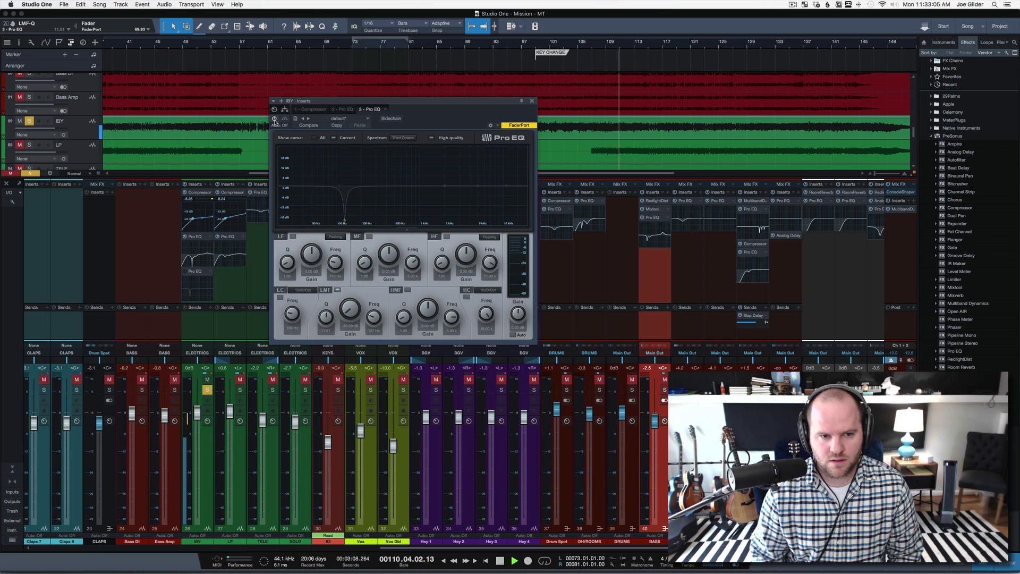
{"action": "left_click", "coordinate": [274, 119]}
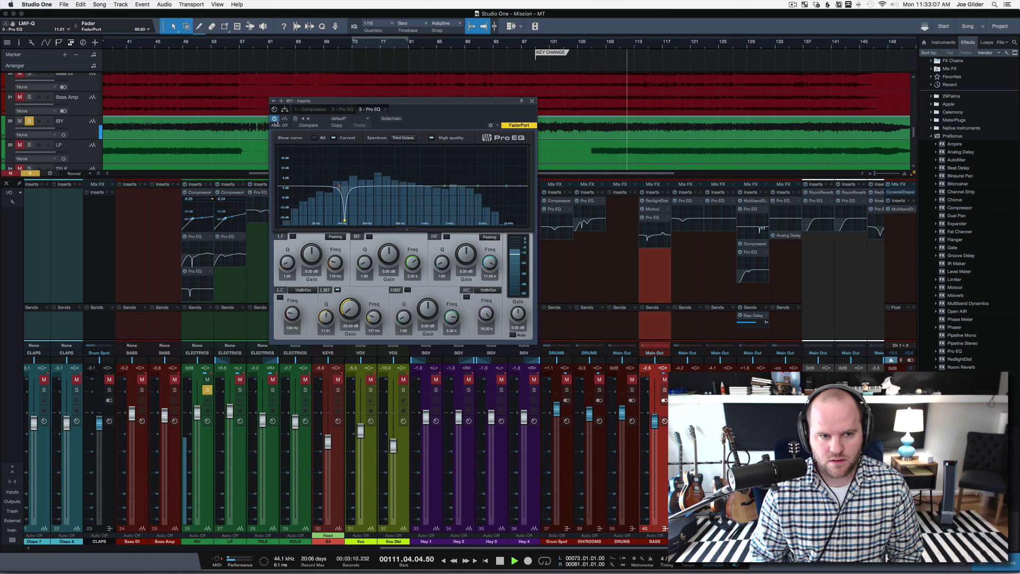
{"action": "left_click", "coordinate": [286, 118]}
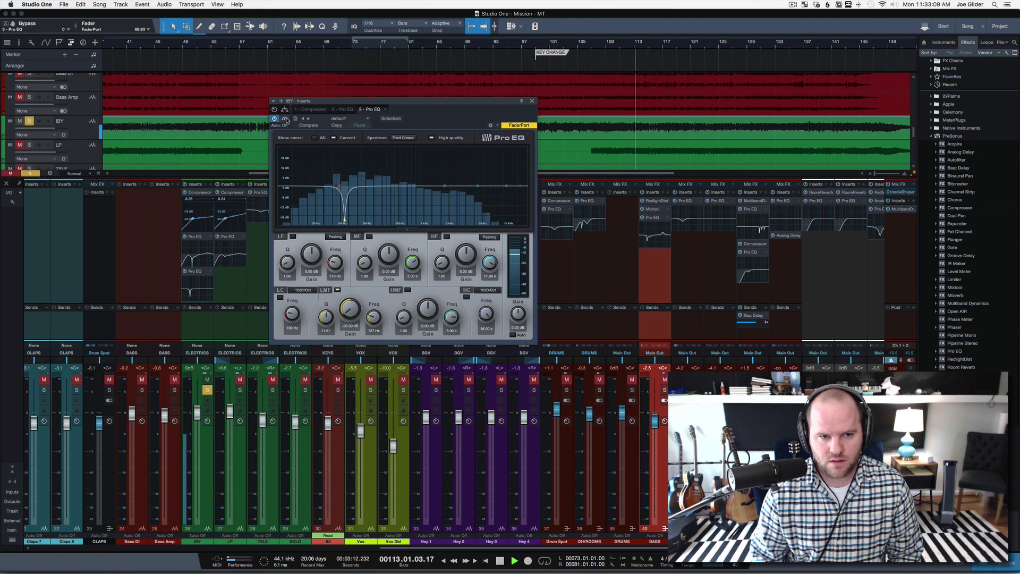
{"action": "left_click", "coordinate": [285, 119]}
{"action": "key", "text": "space"}
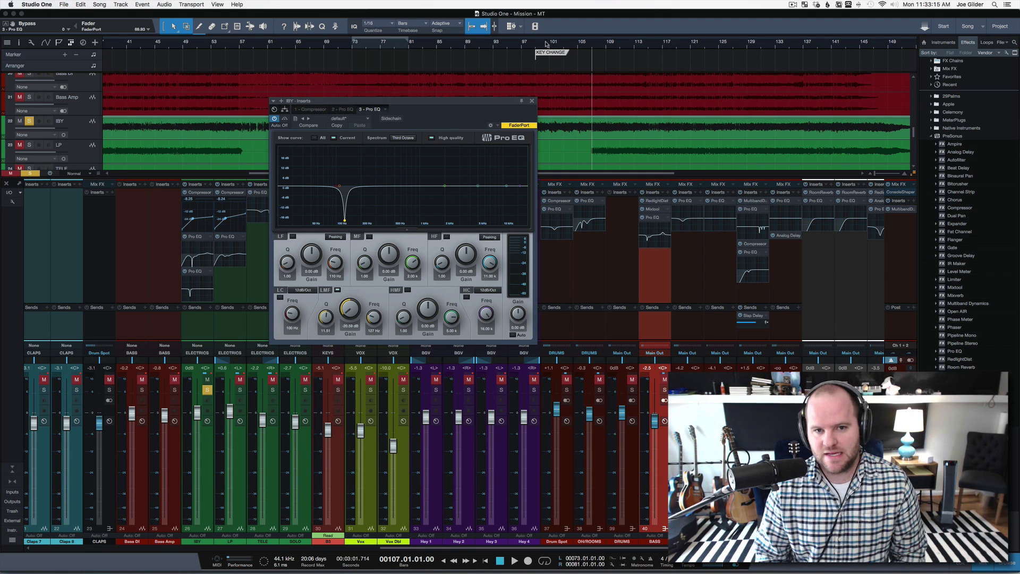
Step: Return to the KEY CHANGE marker at bar 99 and listen to the IBY guitar with the Pro EQ active
{"action": "left_click_drag", "start_coordinate": [546, 44], "coordinate": [552, 60]}
{"action": "left_click", "coordinate": [515, 48]}
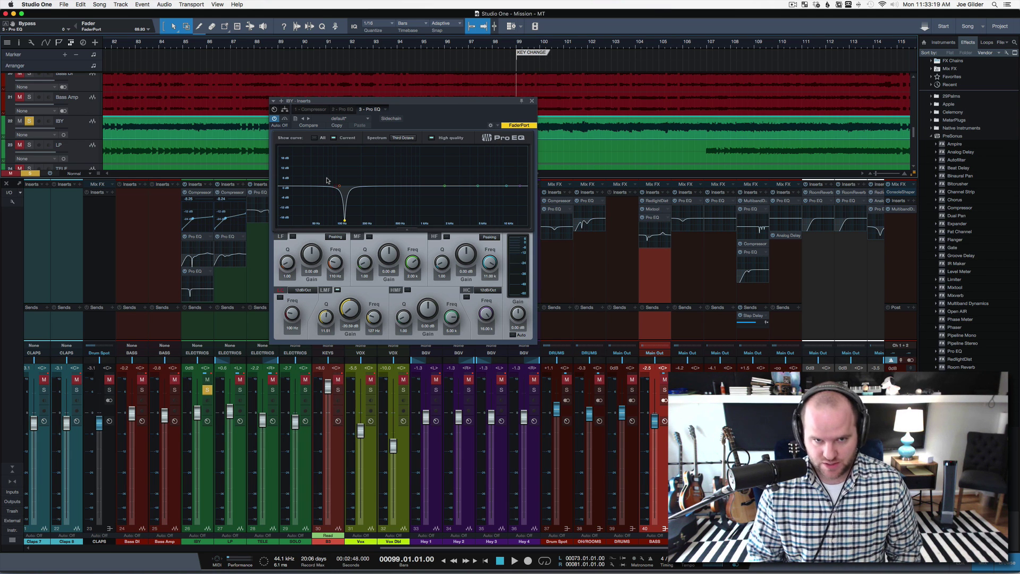
{"action": "key", "text": "space"}
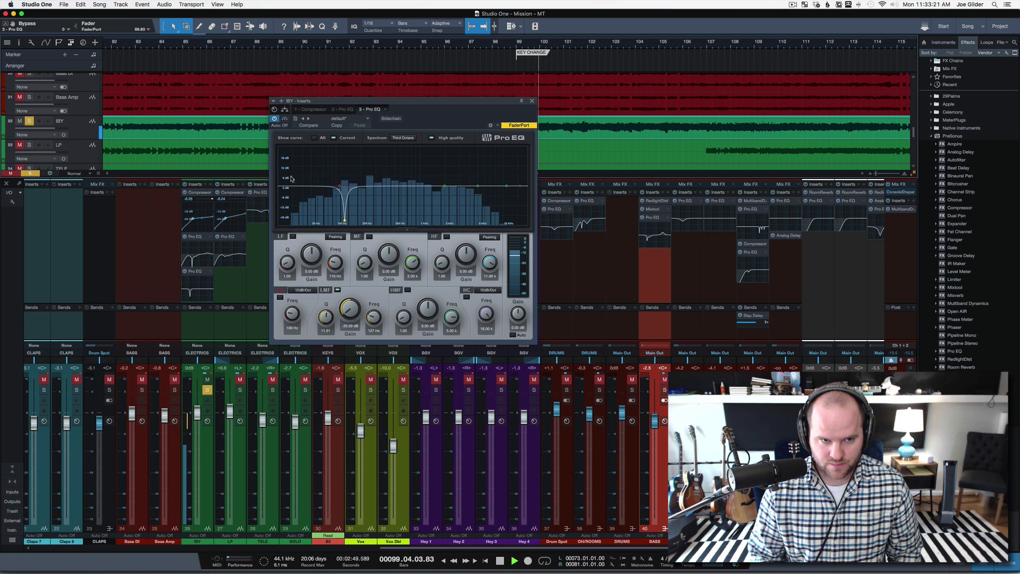
{"action": "key", "text": "space"}
Step: Compare the IBY guitar from bar 99 with its Pro EQ bypassed and with the bypass turned off again
{"action": "left_click", "coordinate": [285, 119]}
{"action": "key", "text": "space"}
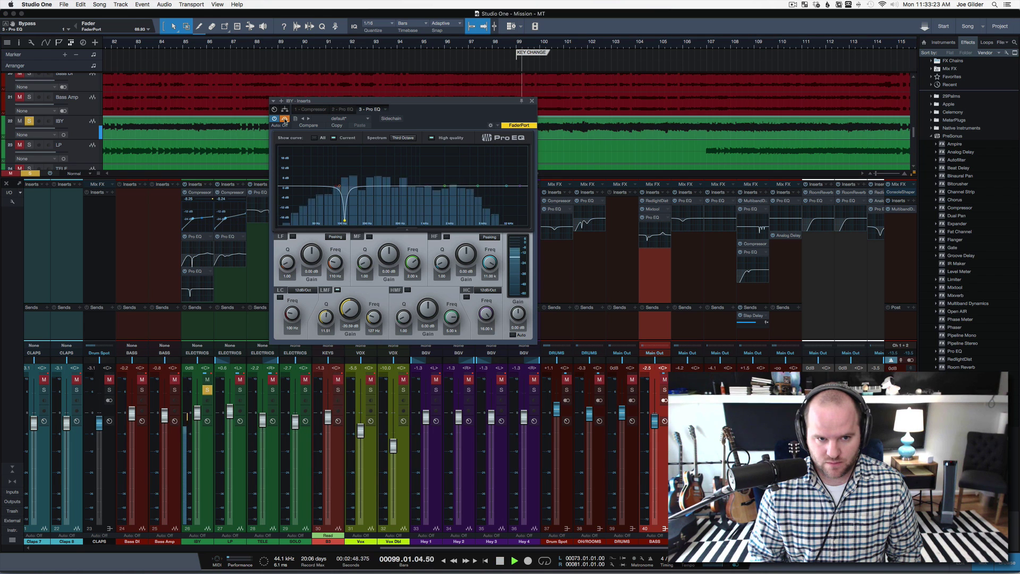
{"action": "key", "text": "space"}
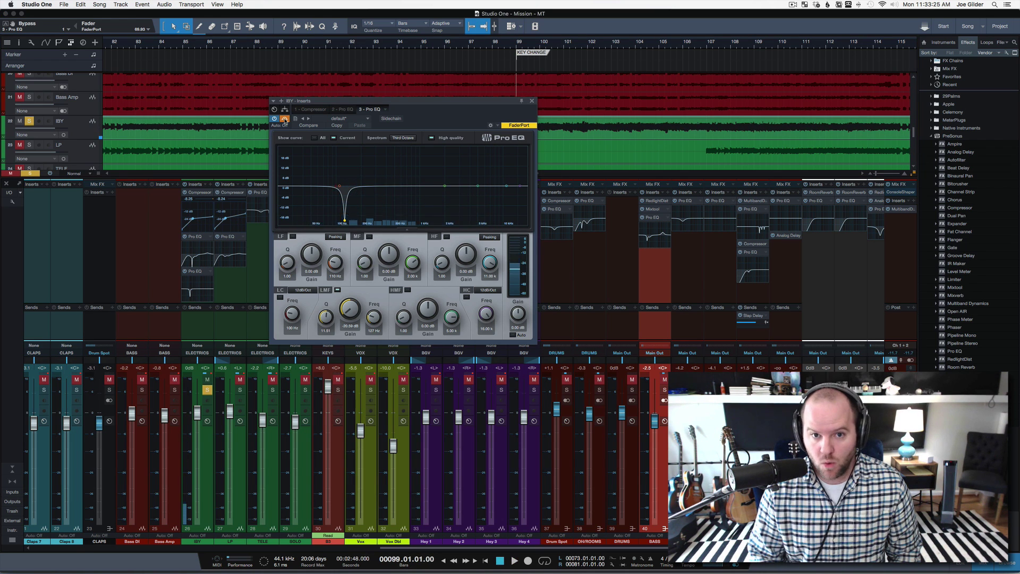
{"action": "key", "text": "space"}
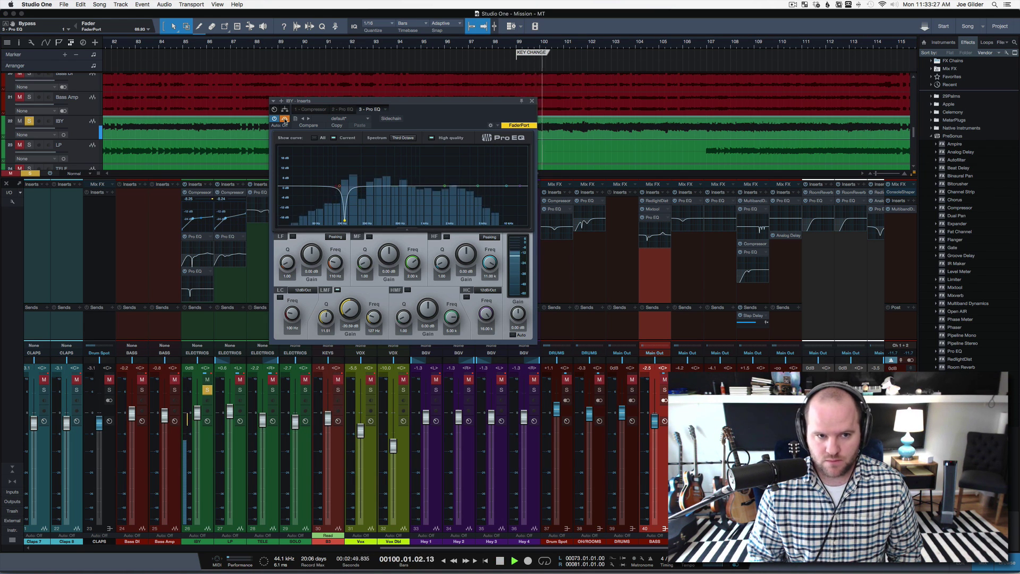
{"action": "key", "text": "space"}
{"action": "left_click", "coordinate": [284, 118]}
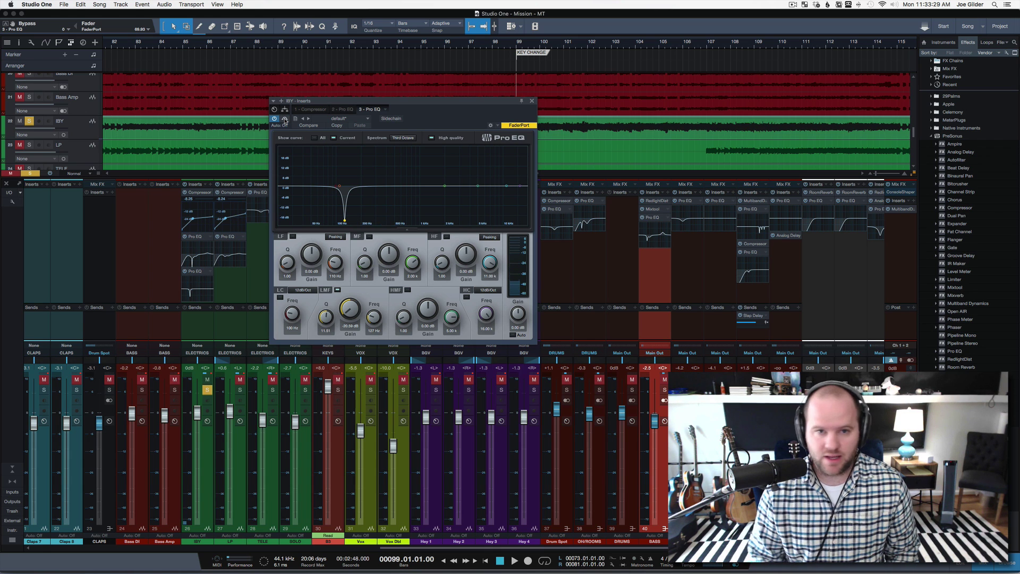
{"action": "key", "text": "space"}
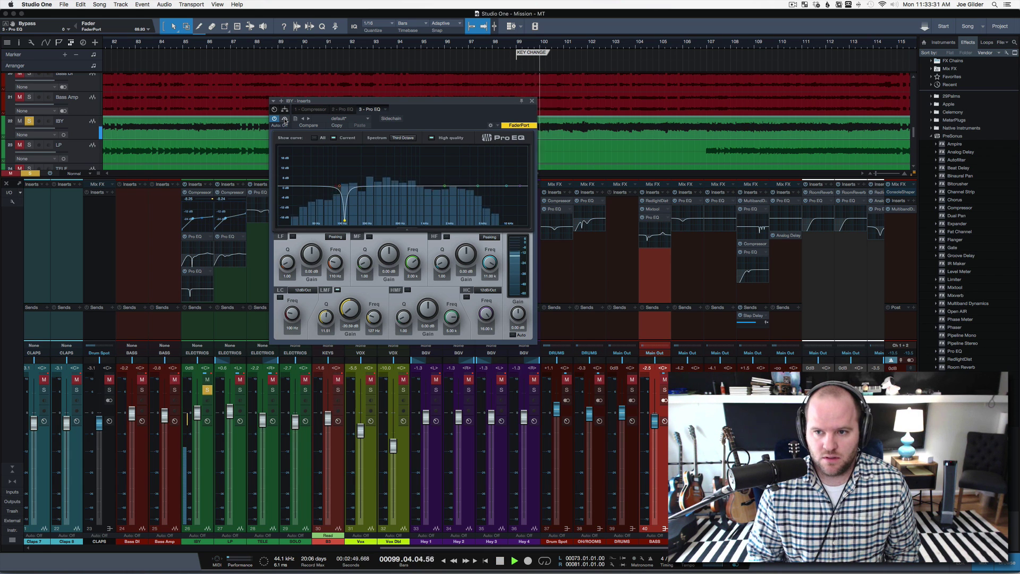
{"action": "key", "text": "space"}
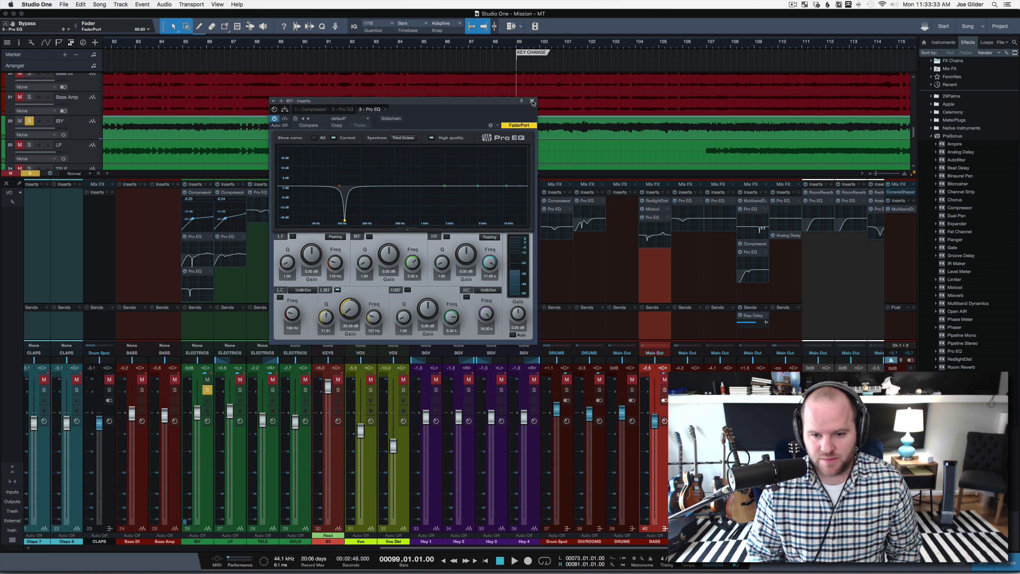
Step: Close the IBY EQ window, clear the solo, and play the full mix from bar 99
{"action": "left_click", "coordinate": [533, 101]}
{"action": "key", "text": "shift+s"}
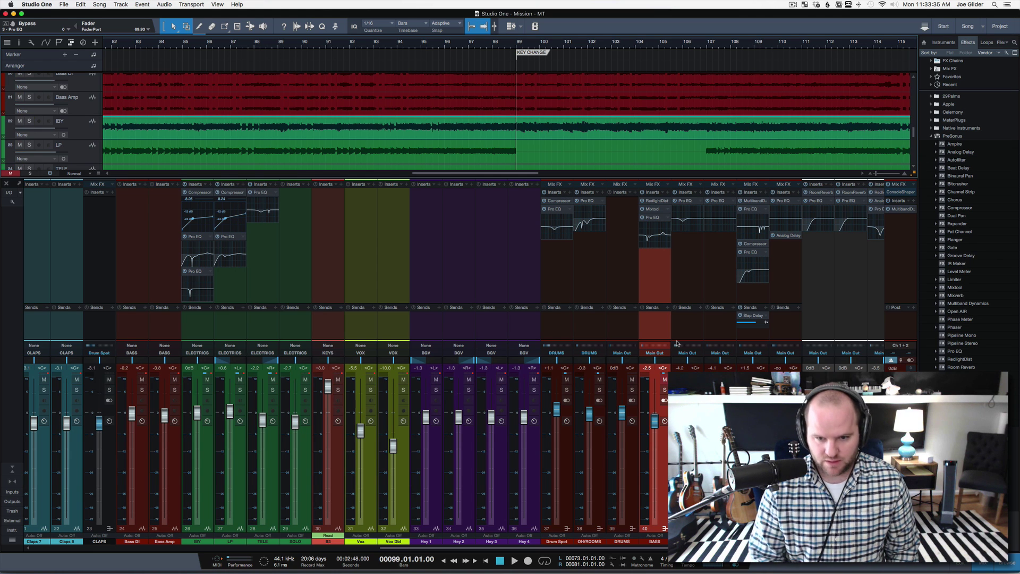
{"action": "key", "text": "space"}
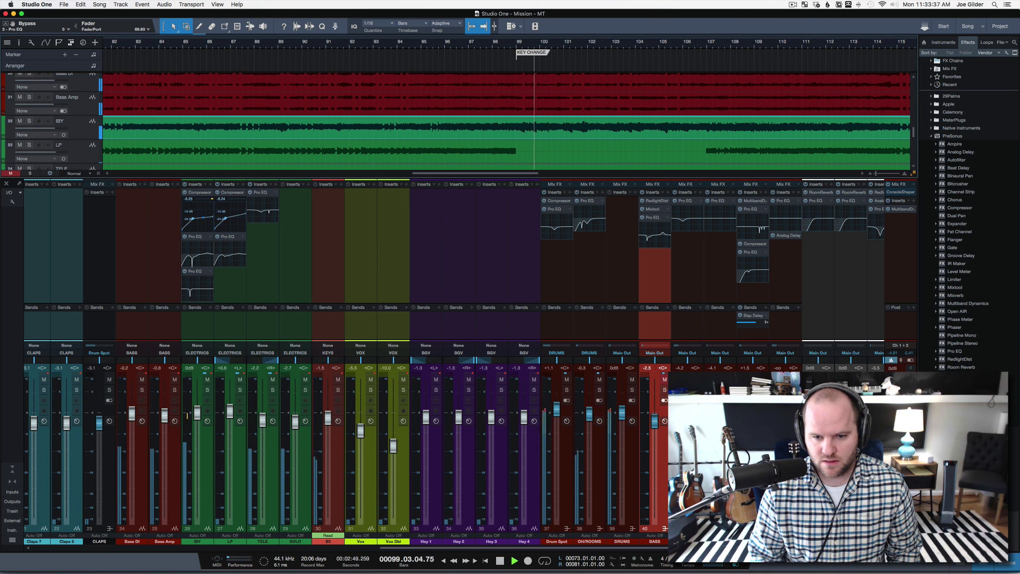
{"action": "key", "text": "space"}
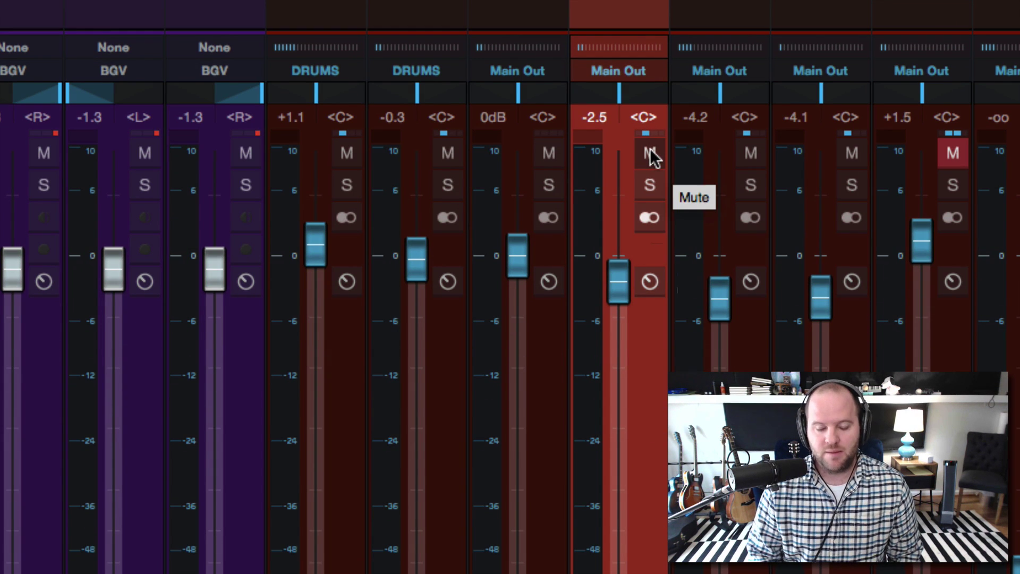
Step: Replay the full mix from the KEY CHANGE marker and save the song
{"action": "key", "text": "space"}
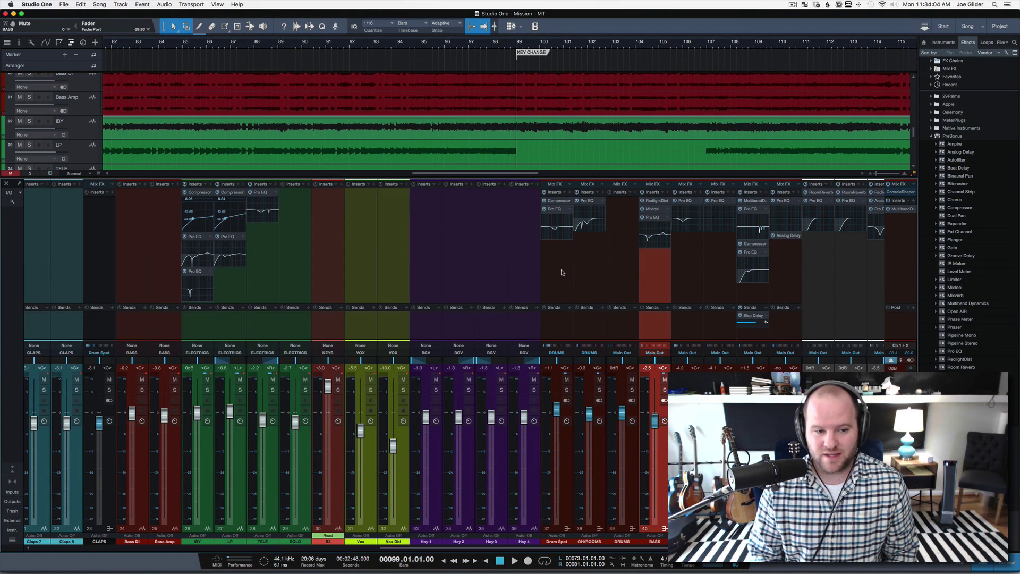
{"action": "key", "text": "super+s"}
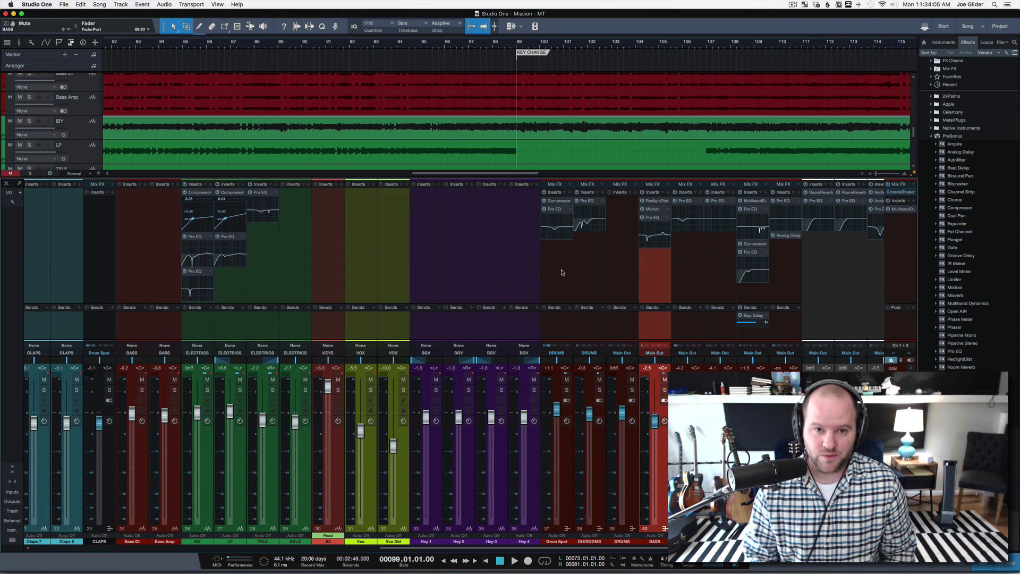
{"action": "scroll", "coordinate": [383, 292], "scroll_direction": "left", "scroll_amount": 3}
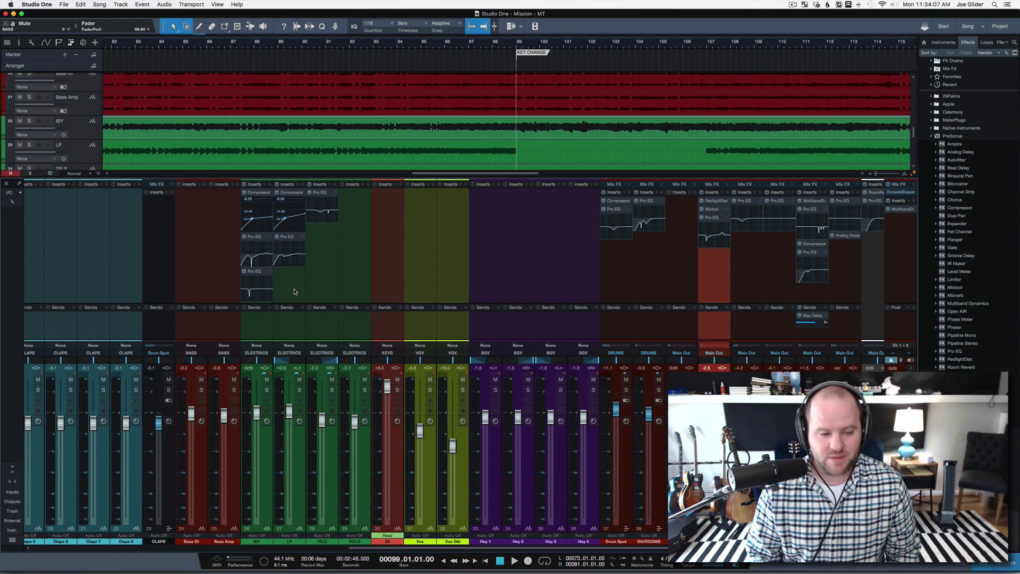